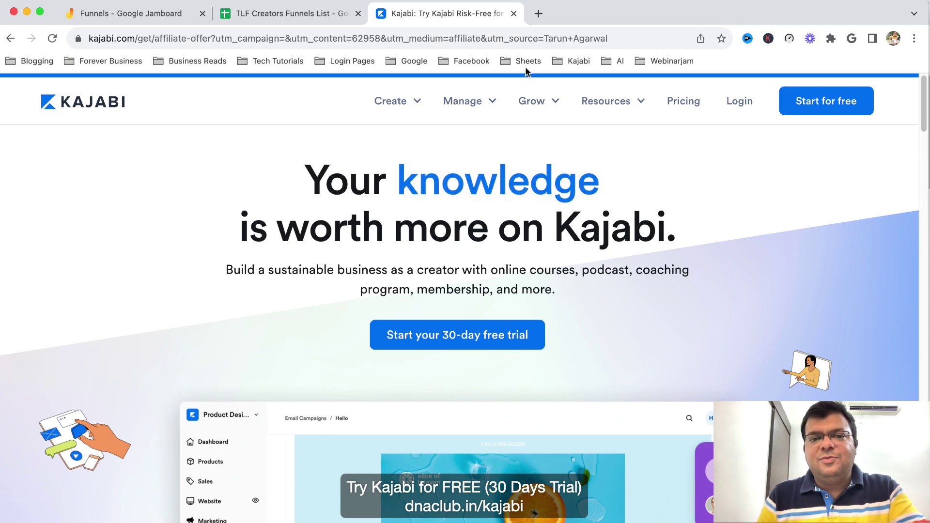
Switch to the 'Funnels - Google Jamboard' browser tab to show the funnel diagram
click(128, 13)
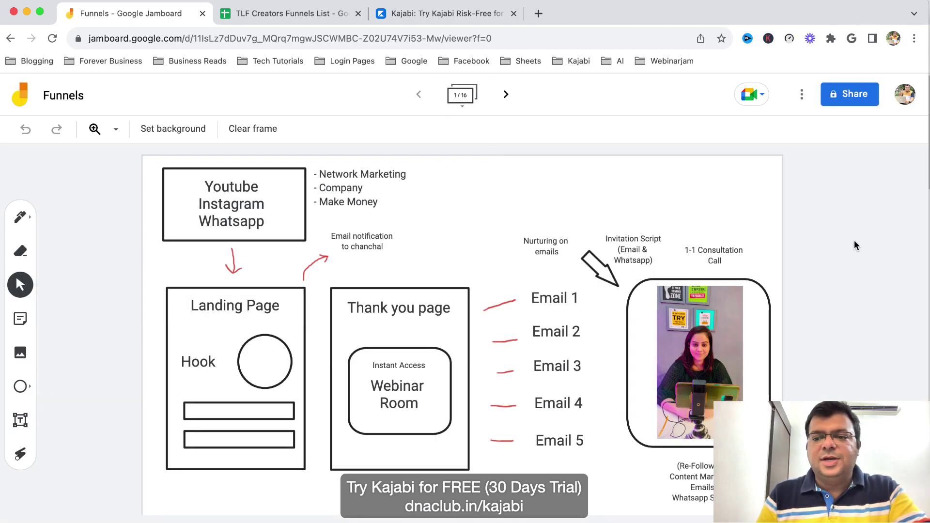
With the laser, point out the Youtube and Whatsapp sources and the Network Marketing and Make Money notes
click(20, 452)
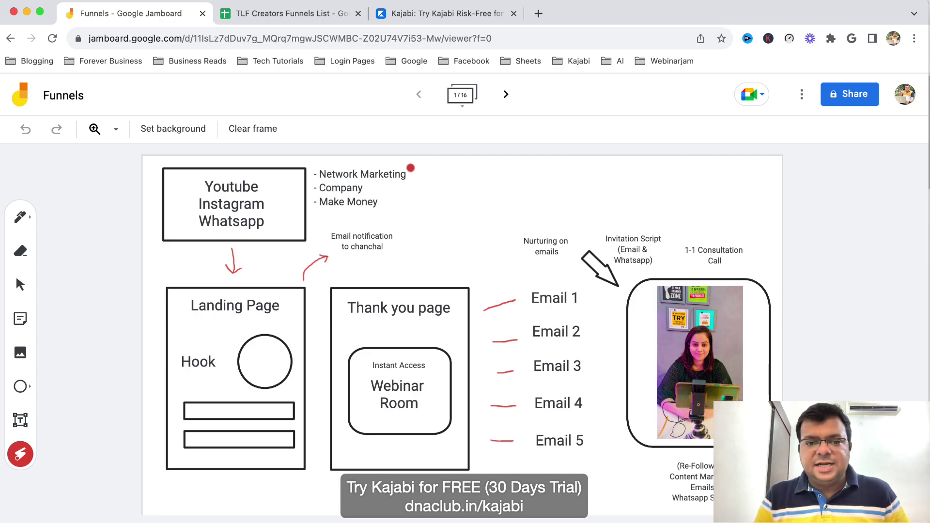
drag(188, 186, 197, 186)
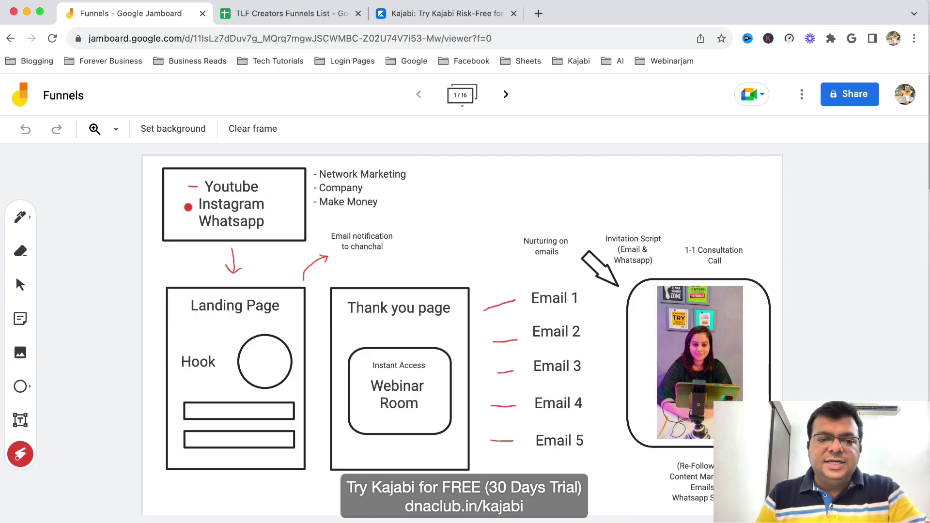
drag(187, 222, 193, 221)
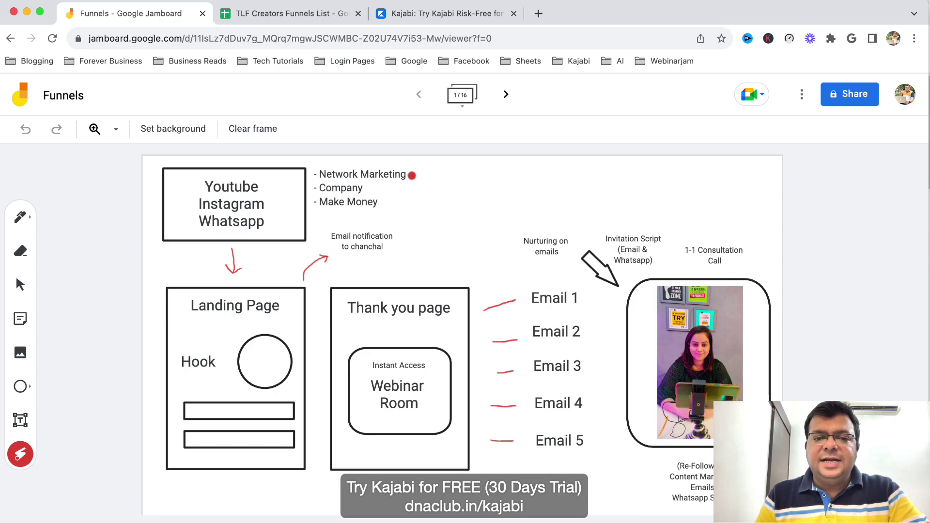
drag(203, 187, 198, 187)
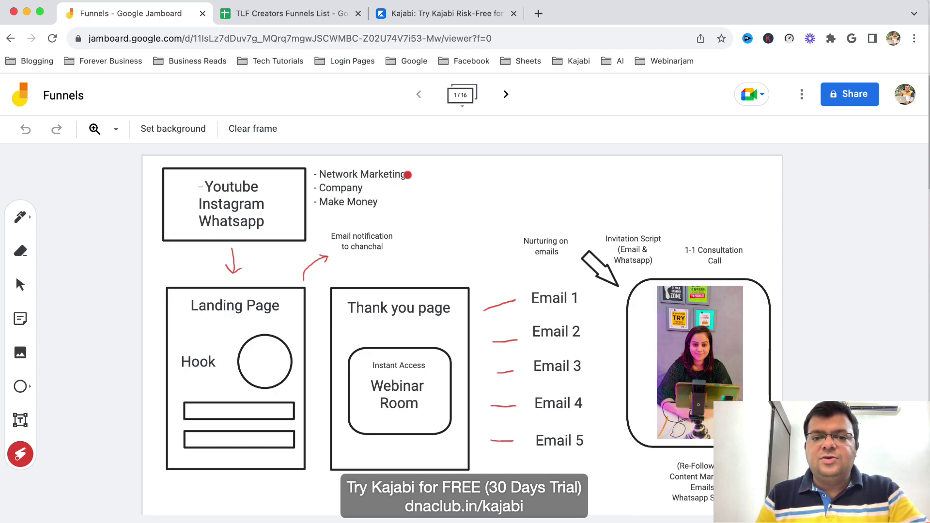
drag(368, 193, 389, 176)
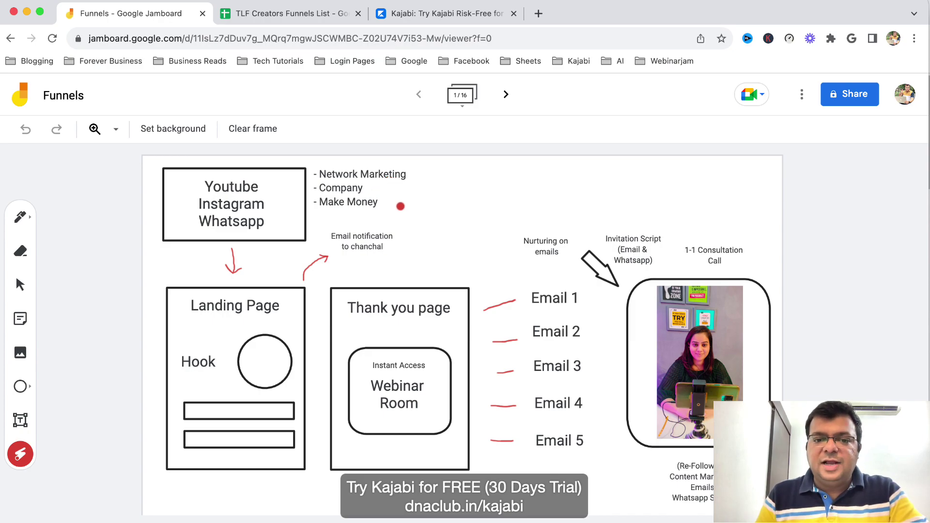
drag(381, 203, 404, 198)
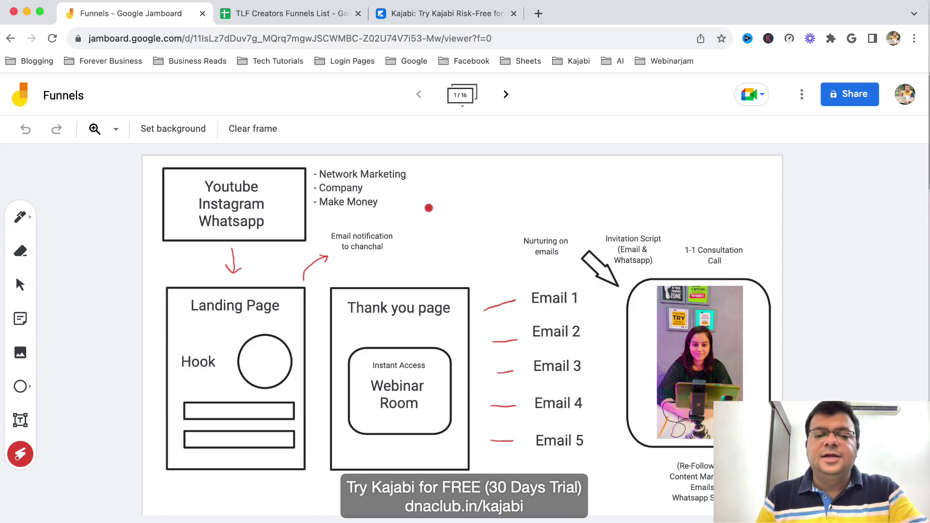
drag(406, 168, 415, 167)
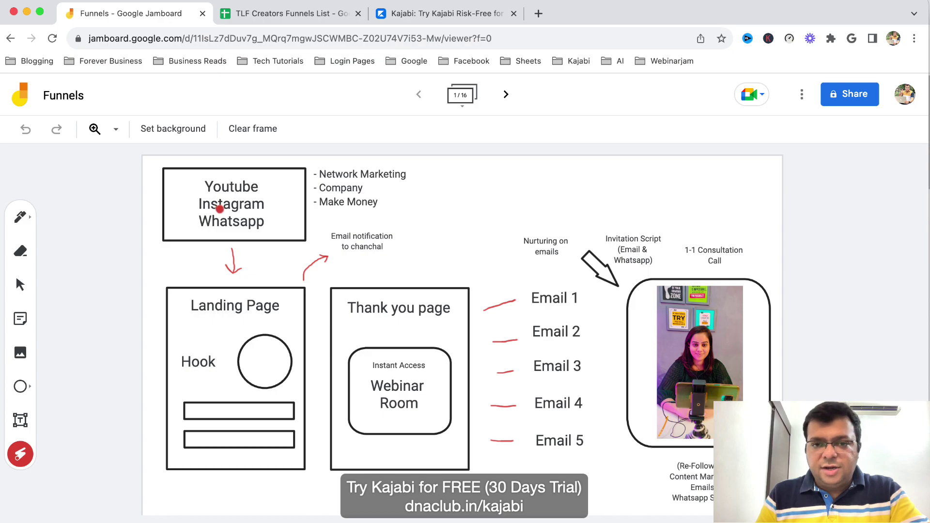
Laser-trace the email arrow, the Hook, the Landing Page to Thank you page path, and Emails 1–5
mouse_move(289, 260)
mouse_down()
mouse_move(356, 271)
mouse_move(369, 286)
mouse_move(332, 295)
mouse_up()
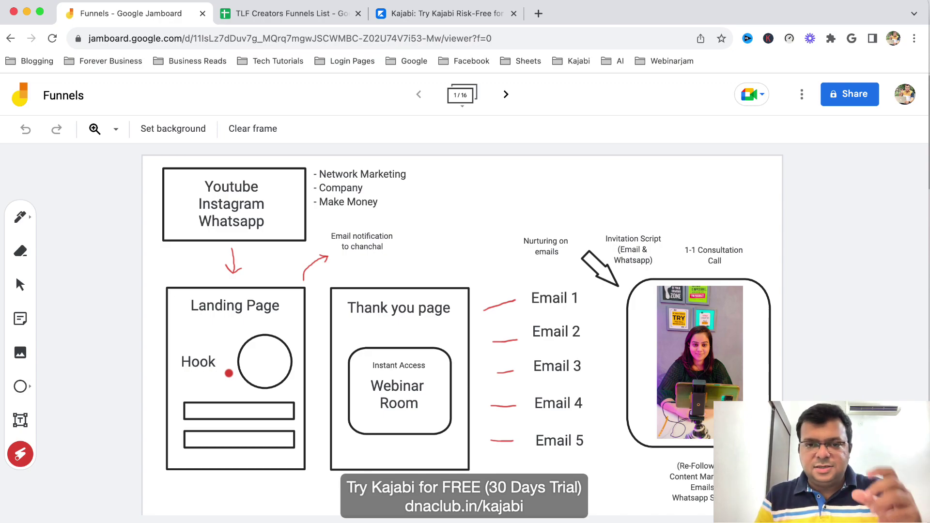
mouse_move(229, 373)
mouse_down()
mouse_move(211, 385)
mouse_move(189, 380)
mouse_up()
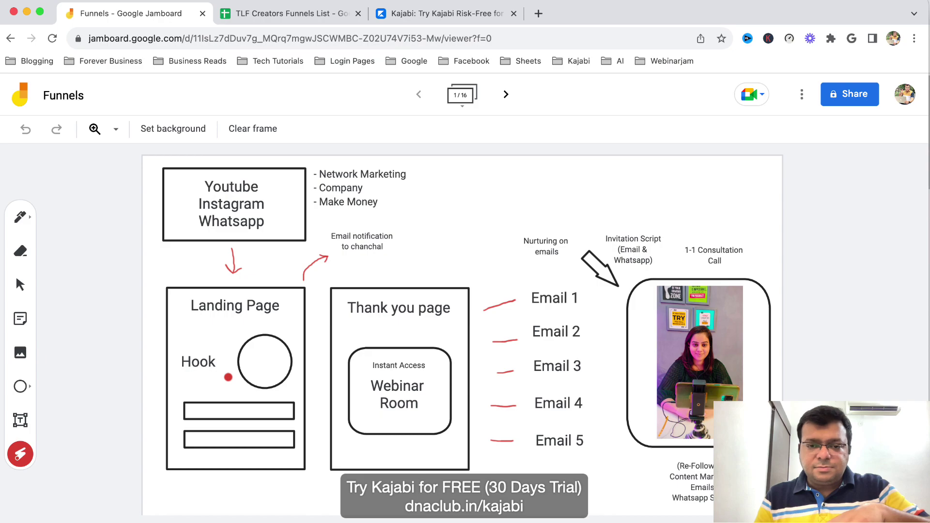
drag(265, 280, 373, 283)
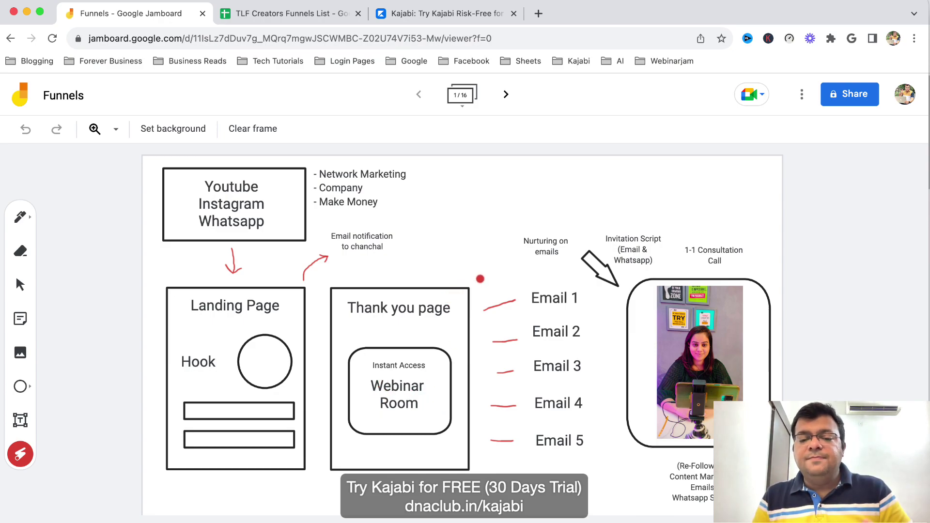
mouse_move(531, 281)
mouse_down()
mouse_move(519, 351)
mouse_move(526, 470)
mouse_move(598, 369)
mouse_move(525, 277)
mouse_move(522, 479)
mouse_up()
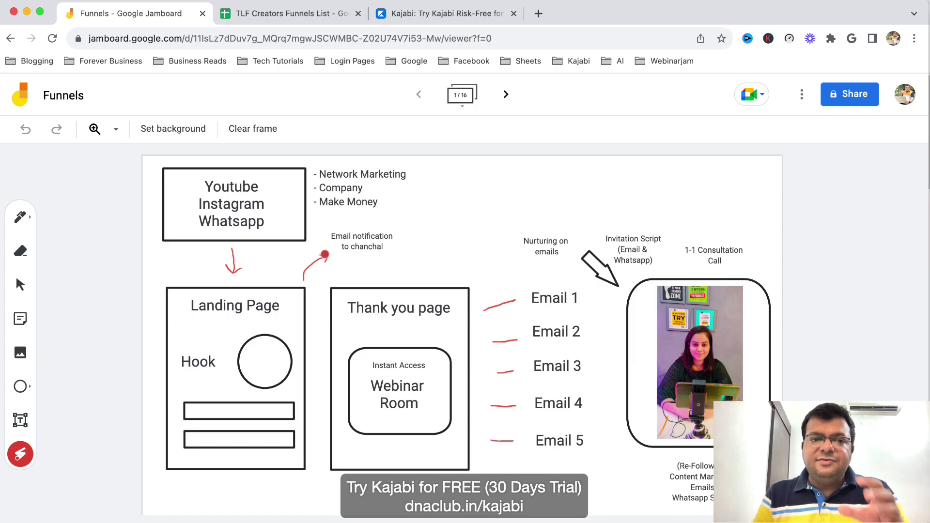
Move through the frames to the unique-funnel-link diagram on frame 9
click(506, 94)
click(506, 94)
click(506, 94)
click(505, 94)
click(506, 94)
click(505, 94)
click(506, 94)
click(506, 94)
click(505, 94)
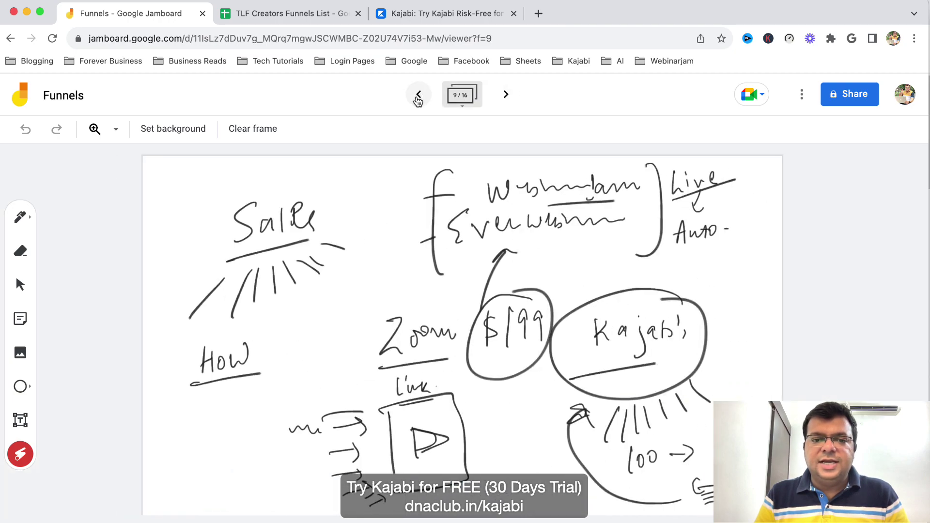
click(417, 96)
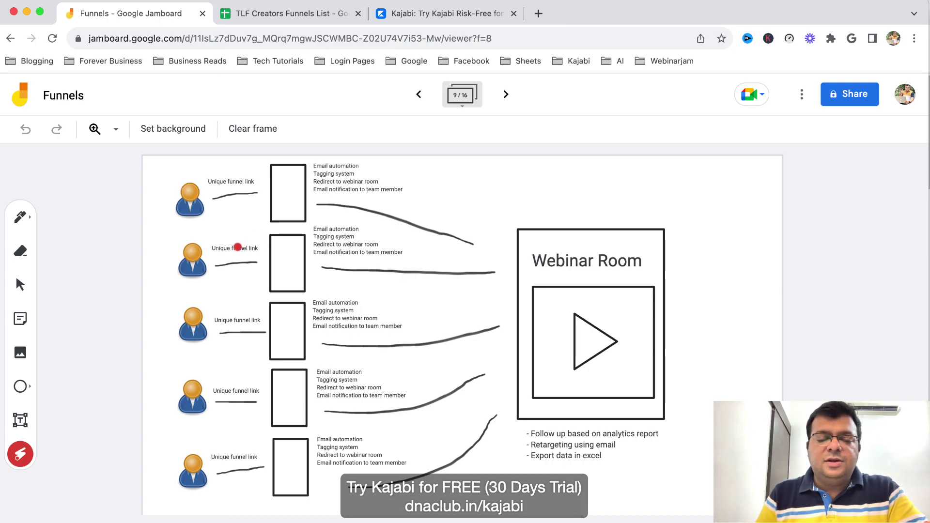
Laser-trace the first visitor icon and the four unique funnel link lines
drag(164, 211, 206, 191)
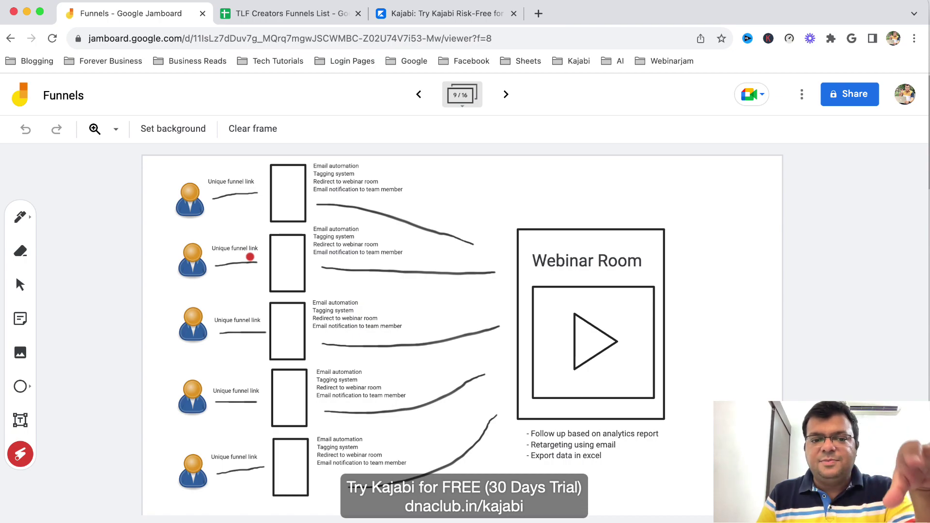
drag(213, 196, 274, 187)
drag(212, 257, 287, 257)
drag(214, 331, 262, 333)
drag(215, 402, 257, 402)
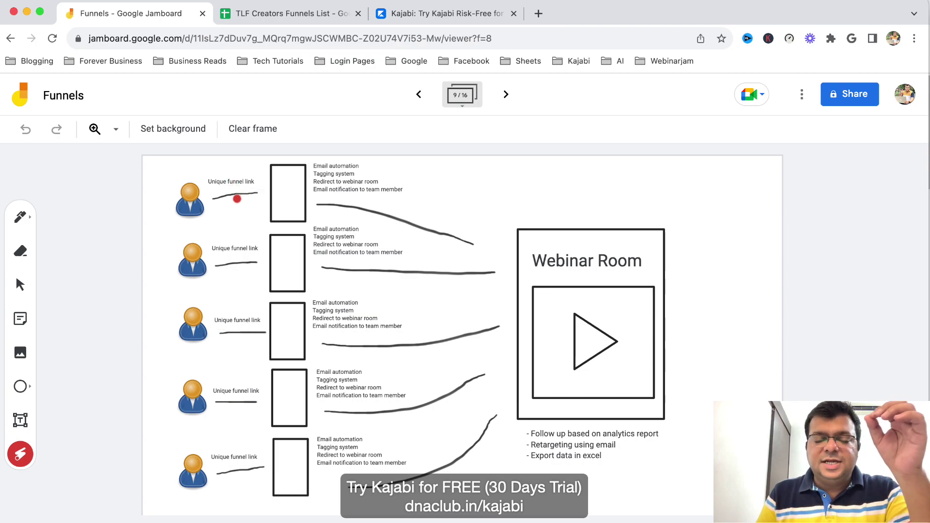
drag(207, 189, 259, 193)
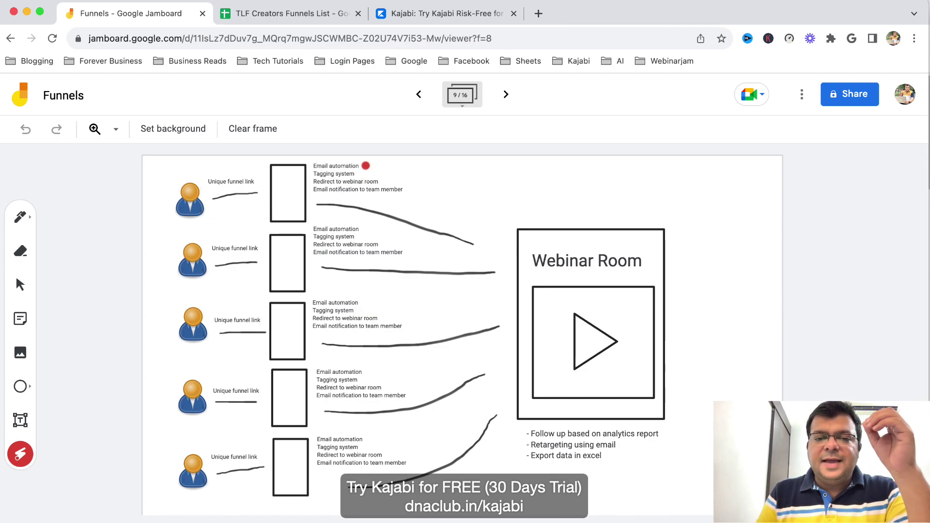
Point out the Tagging system, Redirect to webinar room, email automation list and Webinar Room box
drag(359, 171, 399, 176)
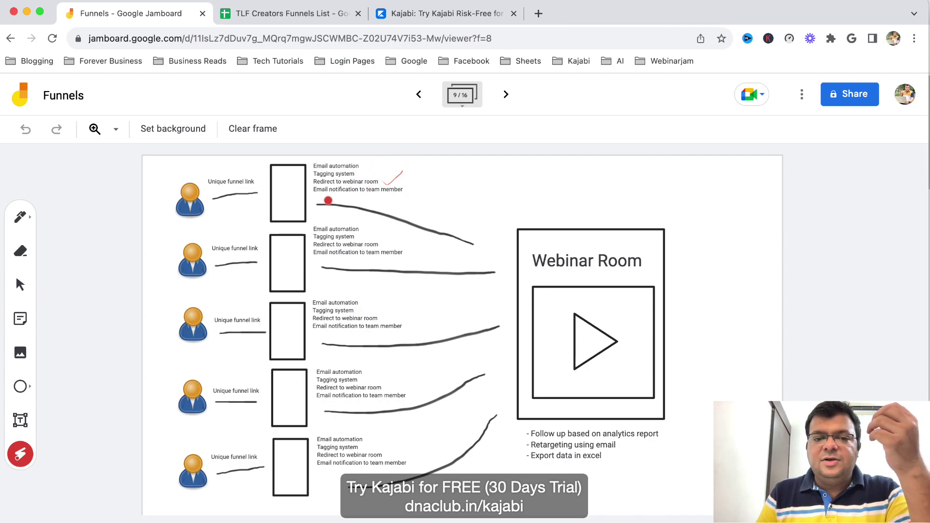
mouse_move(382, 161)
mouse_down()
mouse_move(410, 204)
mouse_move(408, 213)
mouse_move(383, 209)
mouse_up()
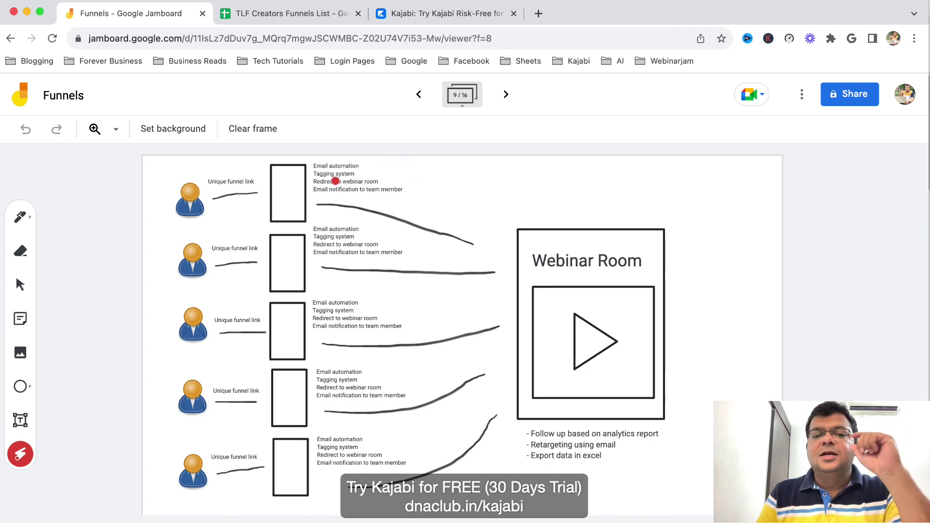
mouse_move(316, 158)
mouse_down()
mouse_move(305, 184)
mouse_move(333, 200)
mouse_up()
drag(394, 160, 388, 213)
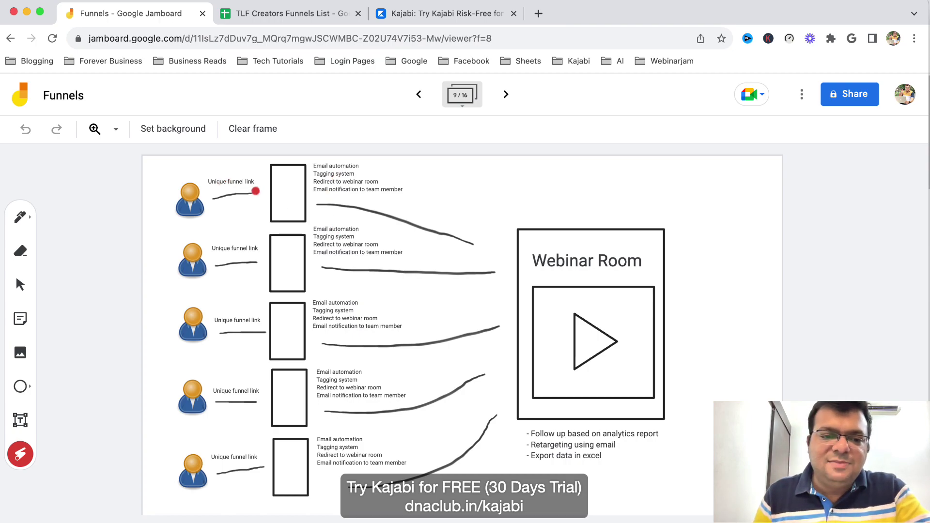
drag(207, 191, 266, 191)
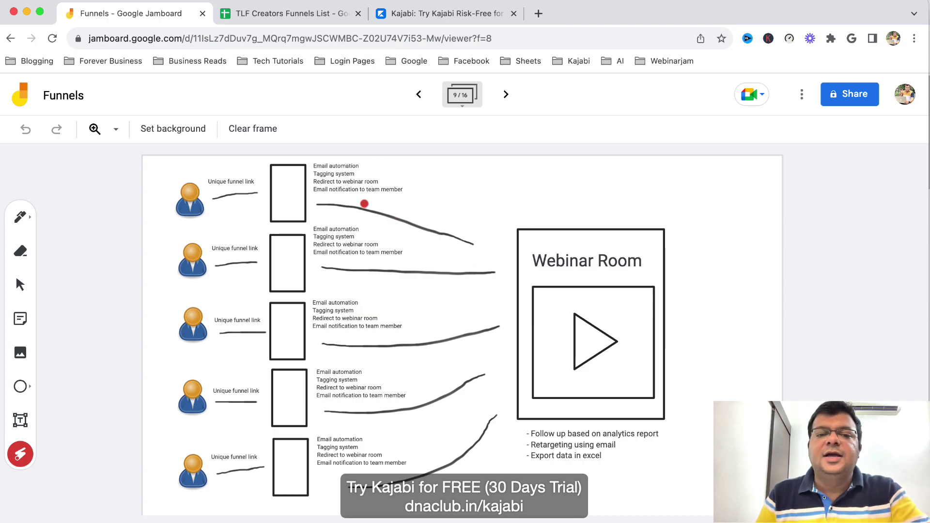
mouse_move(547, 211)
mouse_down()
mouse_move(516, 412)
mouse_move(606, 482)
mouse_move(695, 243)
mouse_move(495, 212)
mouse_up()
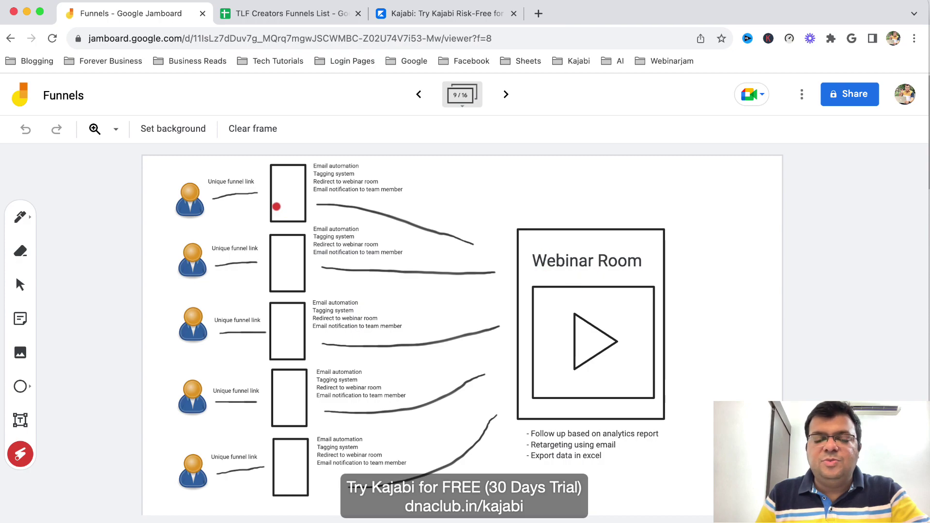
Go back through the frames to frame 2, the Content Marketing funnel
click(417, 95)
click(418, 95)
click(417, 95)
click(417, 95)
click(418, 95)
click(418, 95)
click(418, 95)
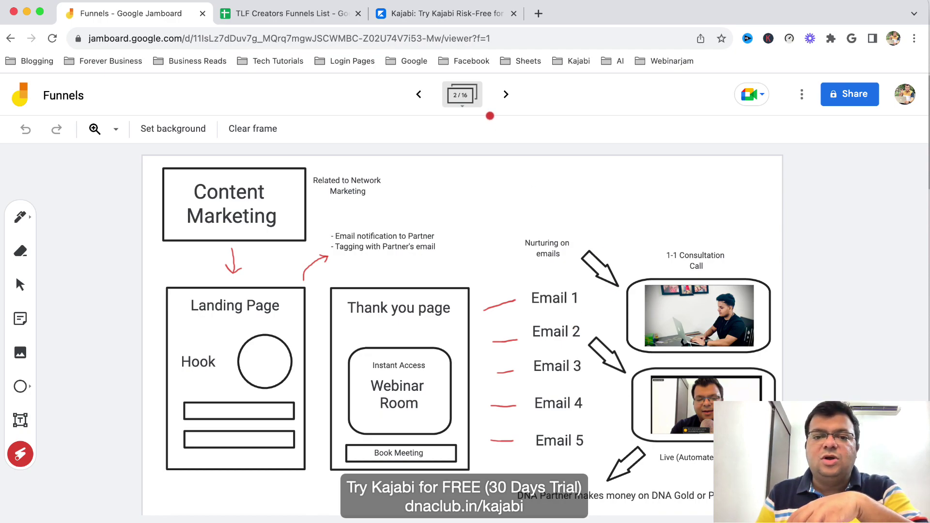
Return to frame 1/16 and open a new Chrome tab
click(419, 94)
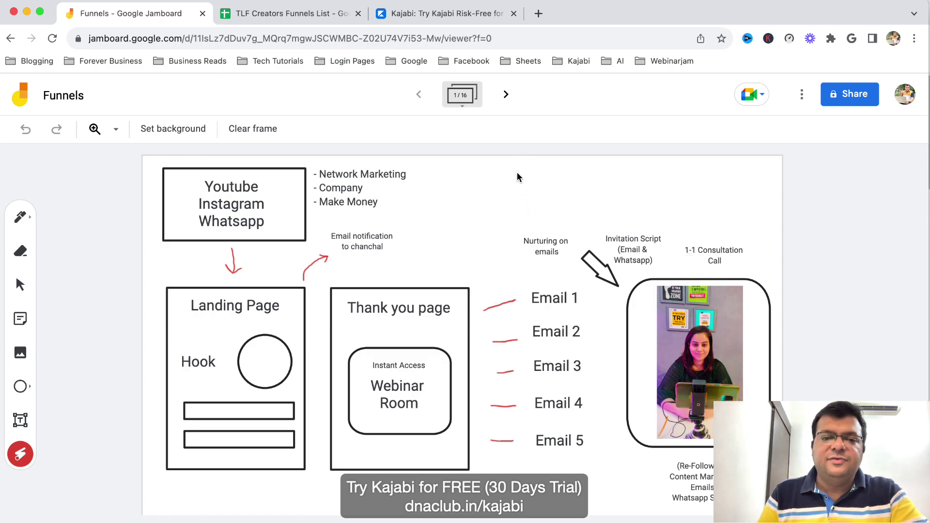
click(538, 13)
Load dnaclub.in/tlf in the new tab
text(dnaclub.in/partners)
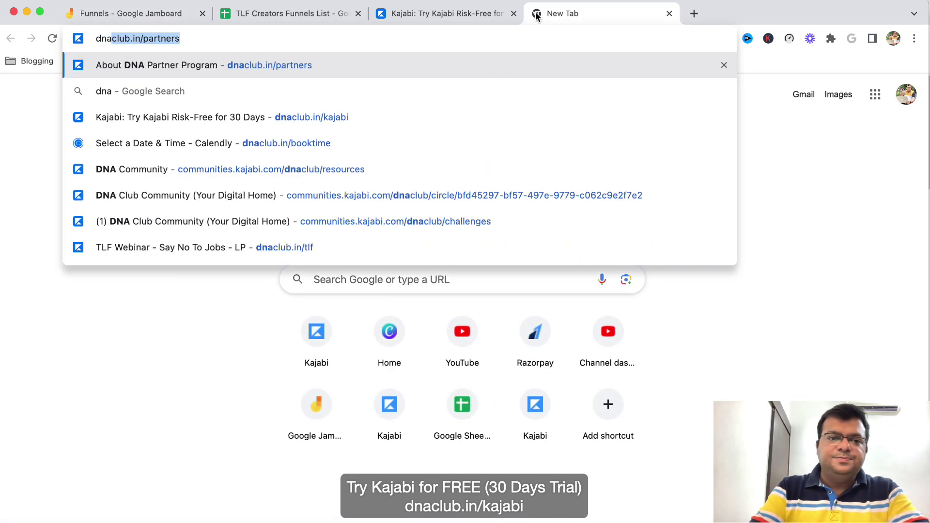
key(BackSpace)
key(BackSpace)
key(BackSpace)
key(BackSpace)
key(BackSpace)
key(BackSpace)
key(BackSpace)
text(tlf)
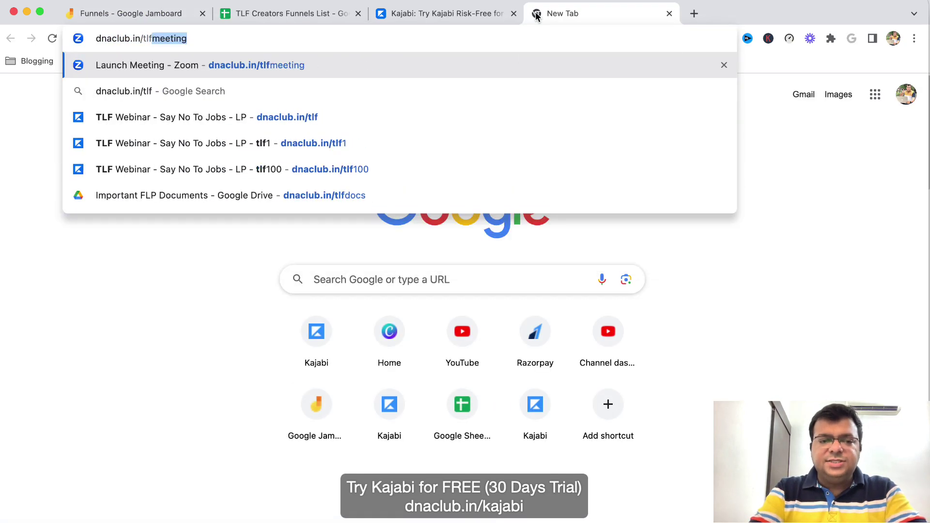
key(BackSpace)
key(Return)
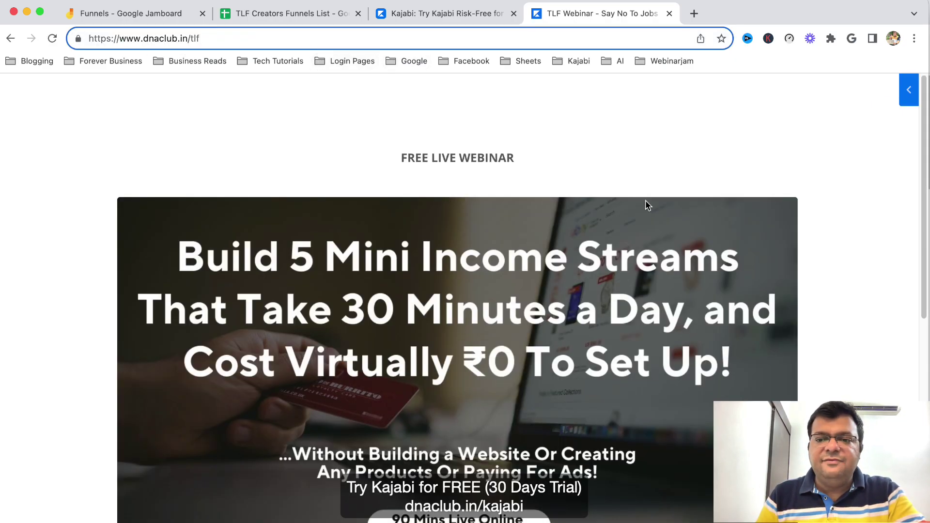
Scroll down the webinar landing page to the Submit your details form
scroll(846, 196, down, 1)
scroll(844, 194, down, 7)
scroll(799, 264, up, 7)
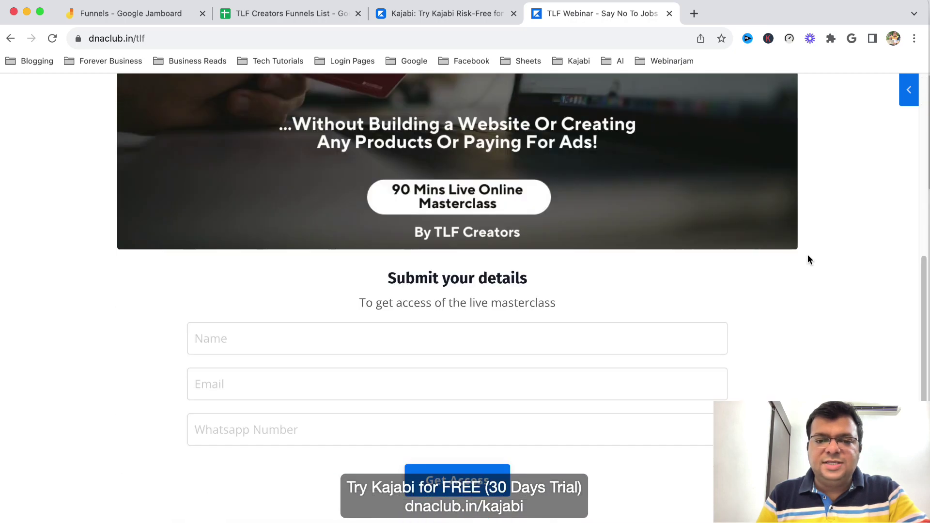
scroll(842, 186, down, 3)
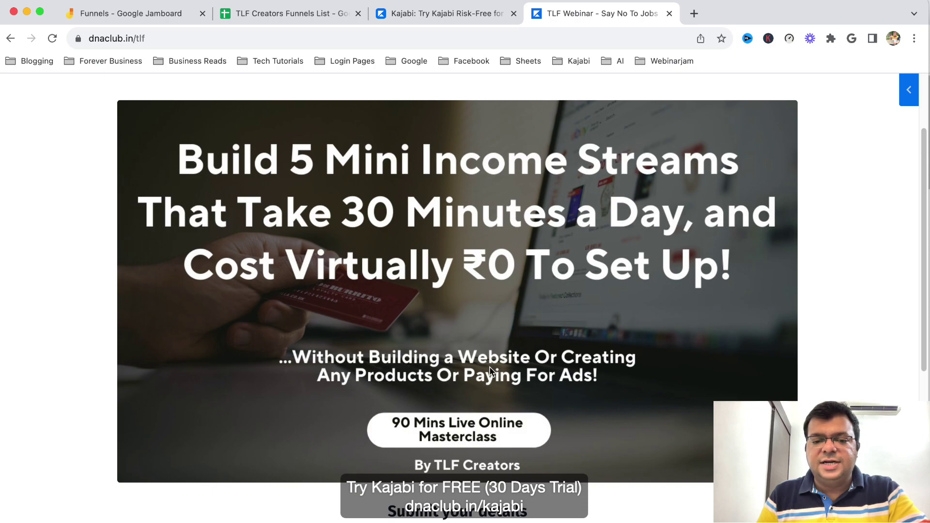
scroll(529, 369, down, 2)
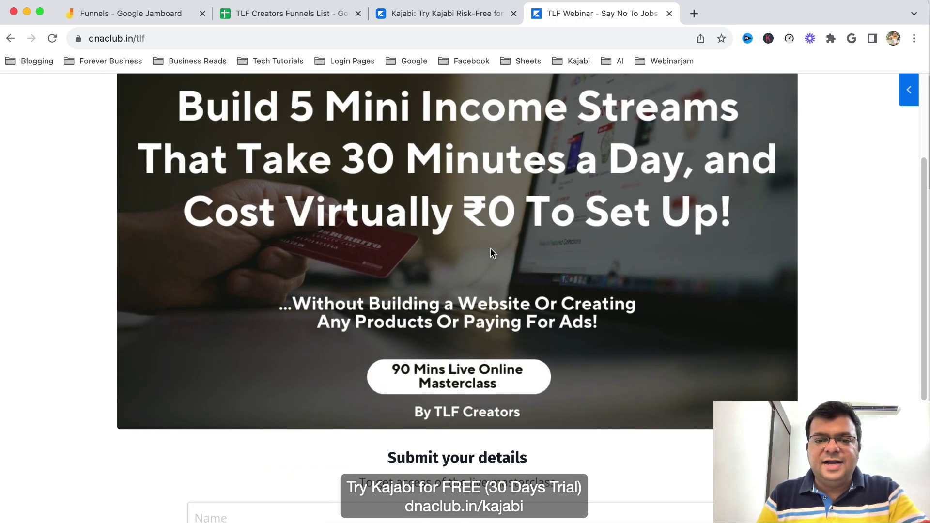
scroll(492, 253, down, 2)
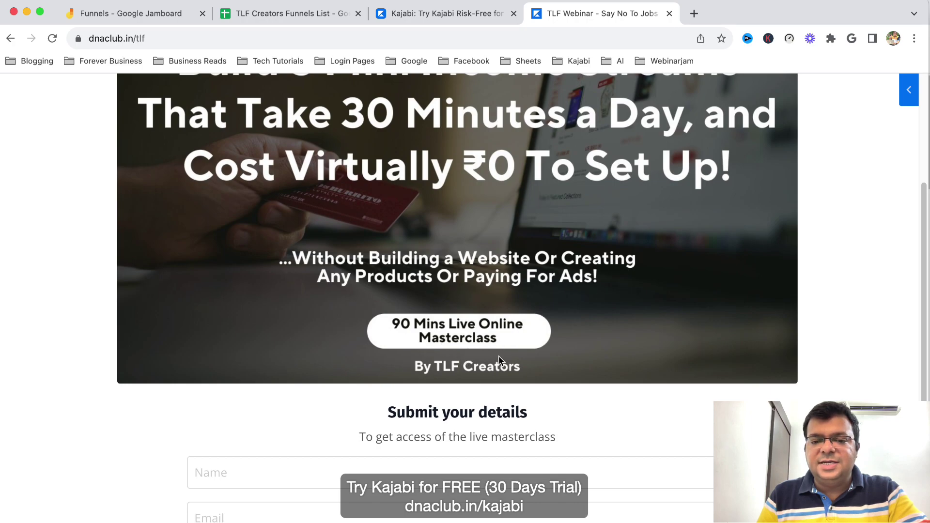
scroll(582, 393, down, 5)
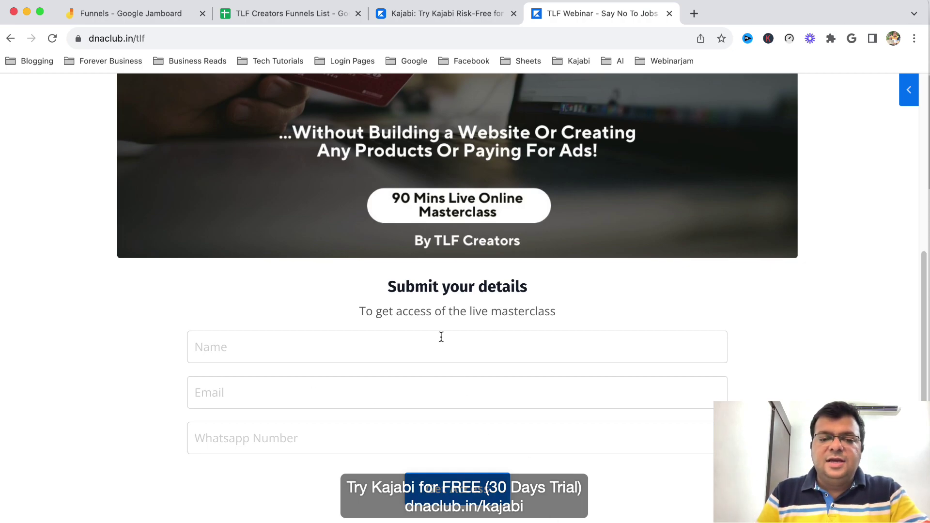
Autofill name, email and WhatsApp from the saved Chrome profile and submit with Get Access
click(305, 354)
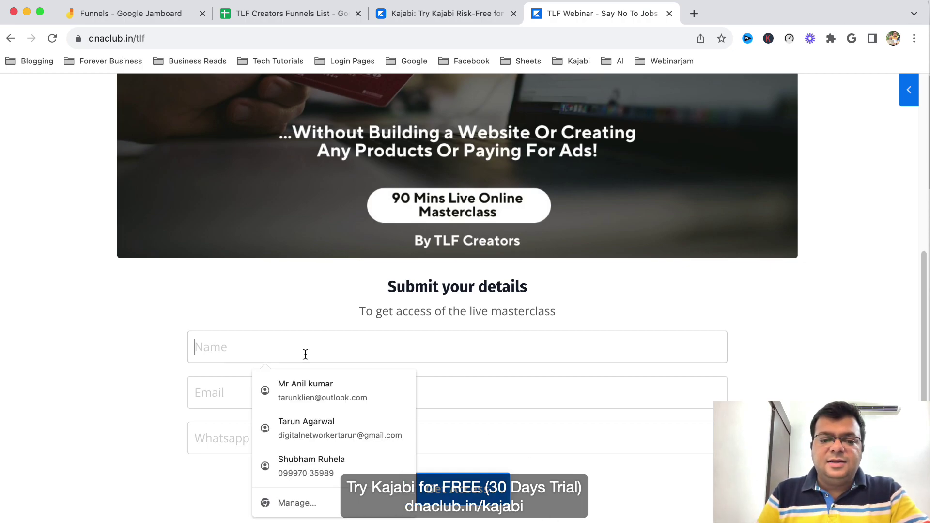
click(318, 437)
click(471, 497)
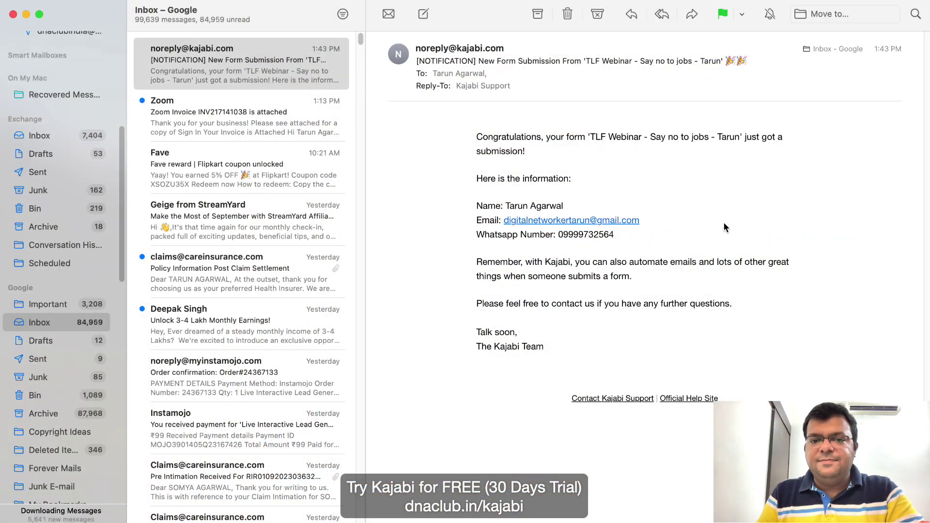
Highlight the notification's subject and submitted details, then open the second Gmail inbox's top email
drag(495, 61, 669, 61)
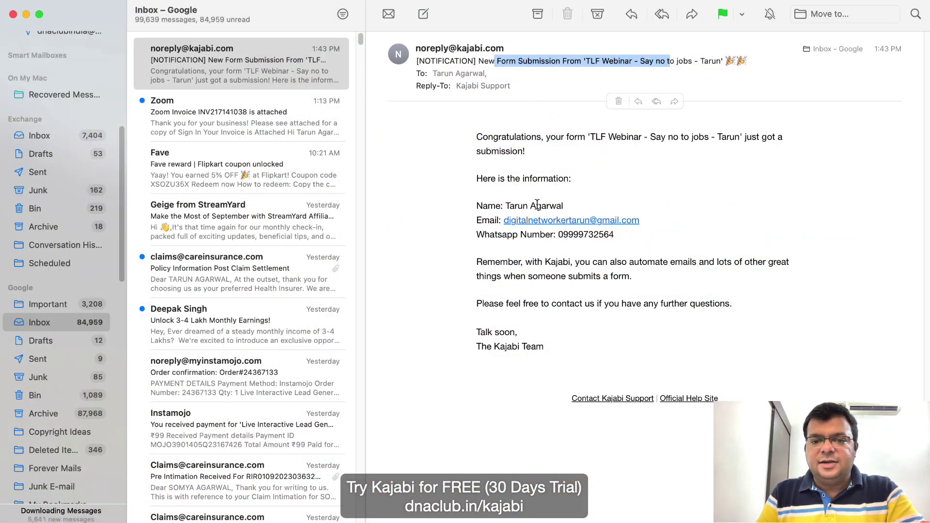
drag(475, 178, 686, 325)
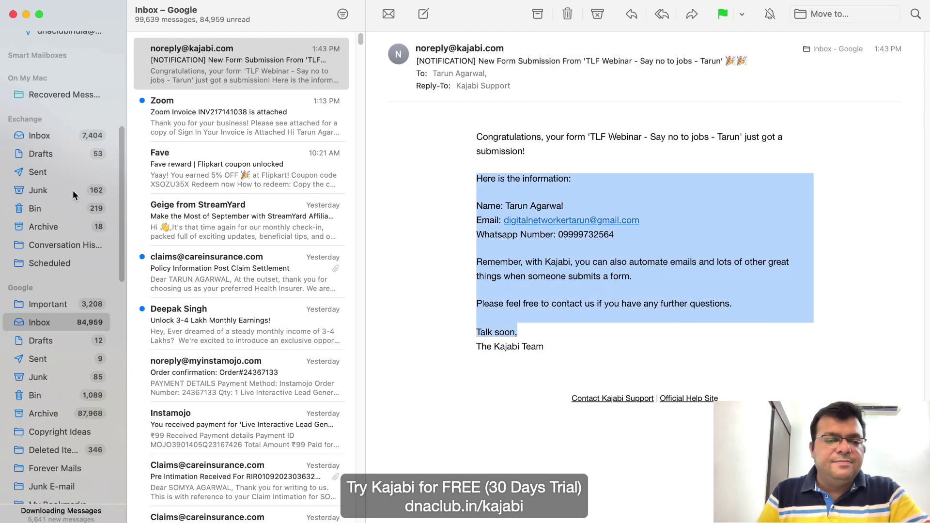
scroll(68, 231, down, 10)
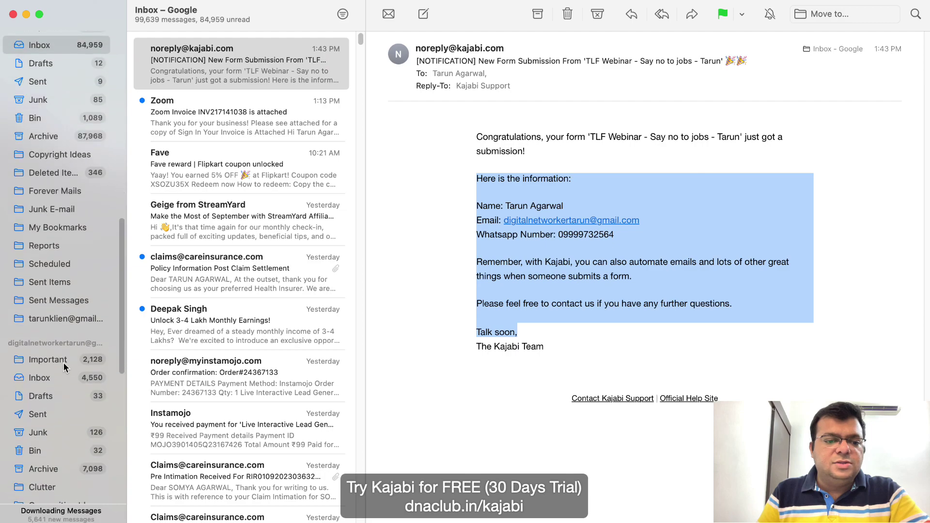
click(68, 367)
click(225, 99)
Open the Workshop day 2 Important links email, then browse the Exchange account's inbox
click(233, 56)
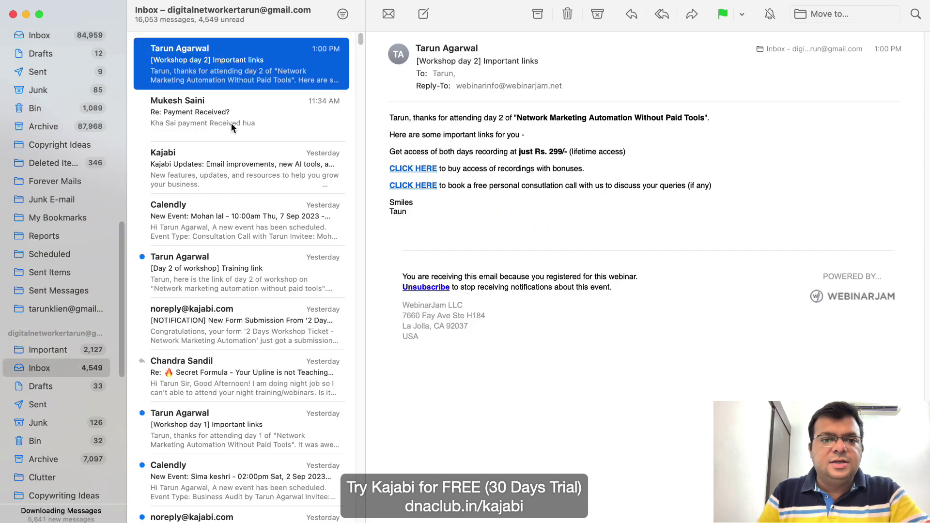
scroll(53, 139, up, 10)
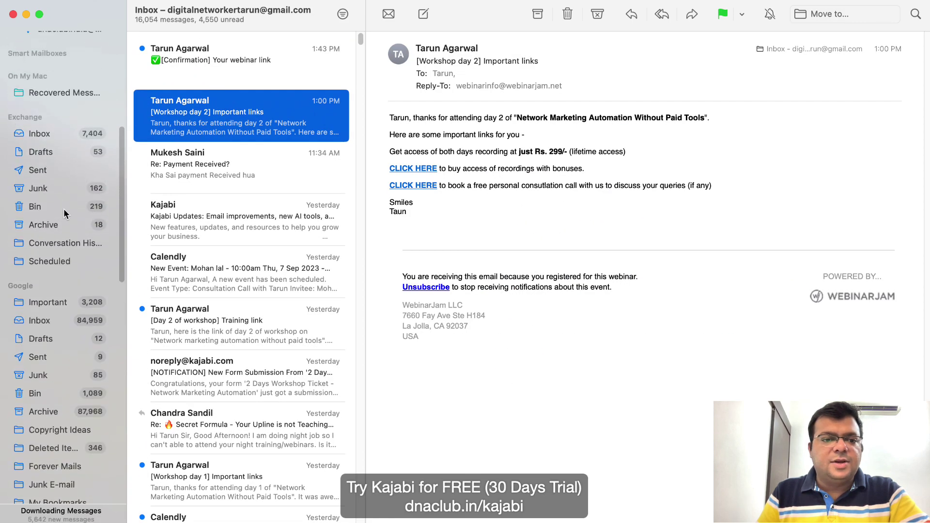
click(54, 135)
scroll(62, 310, down, 5)
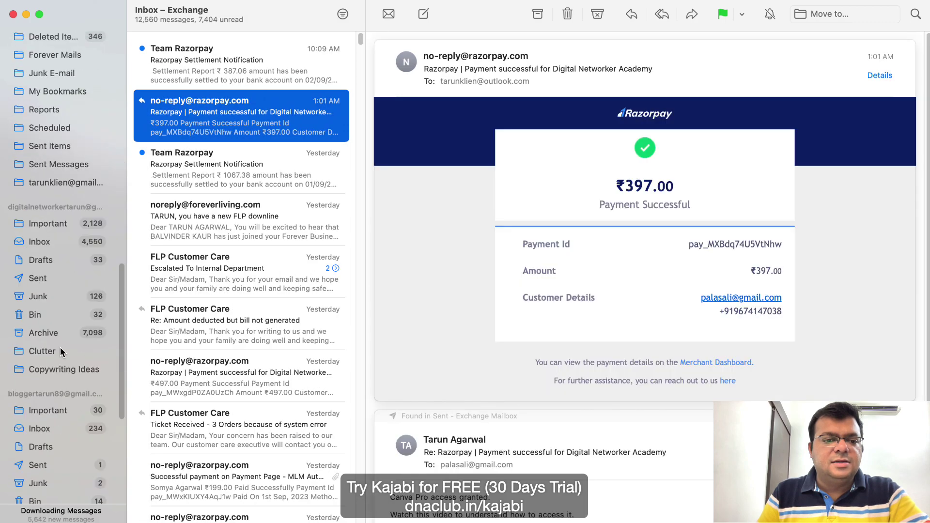
scroll(63, 199, down, 1)
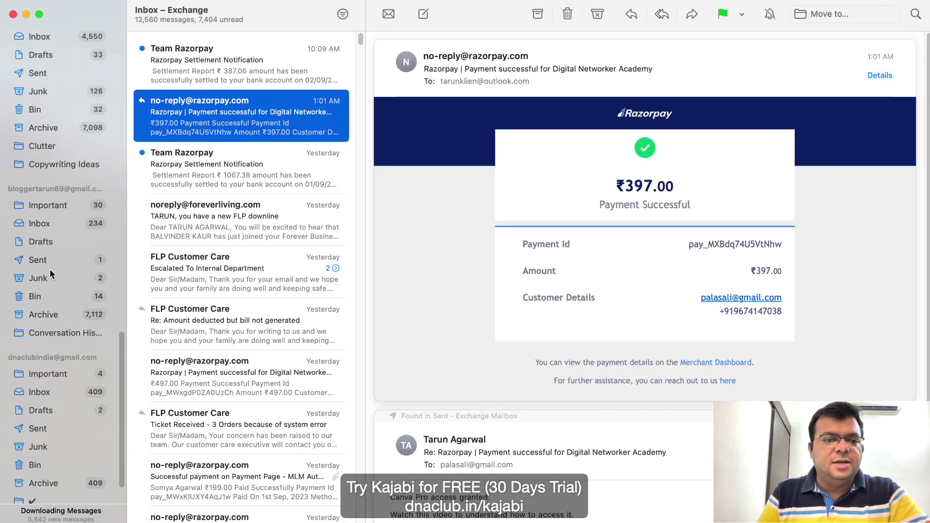
scroll(52, 193, up, 5)
Open the '[Confirmation] Your webinar link' email in Gmail, then return to the Google inbox
click(57, 187)
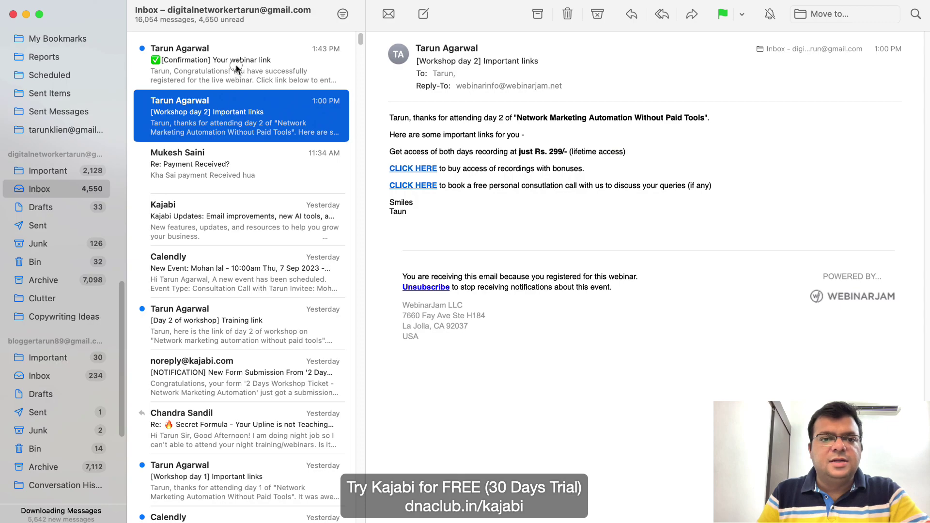
click(237, 69)
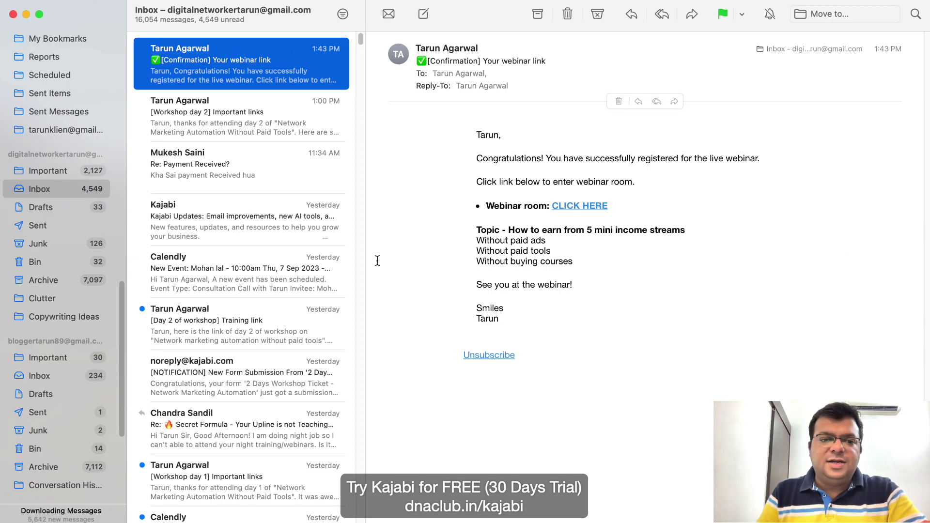
scroll(50, 161, up, 6)
click(55, 109)
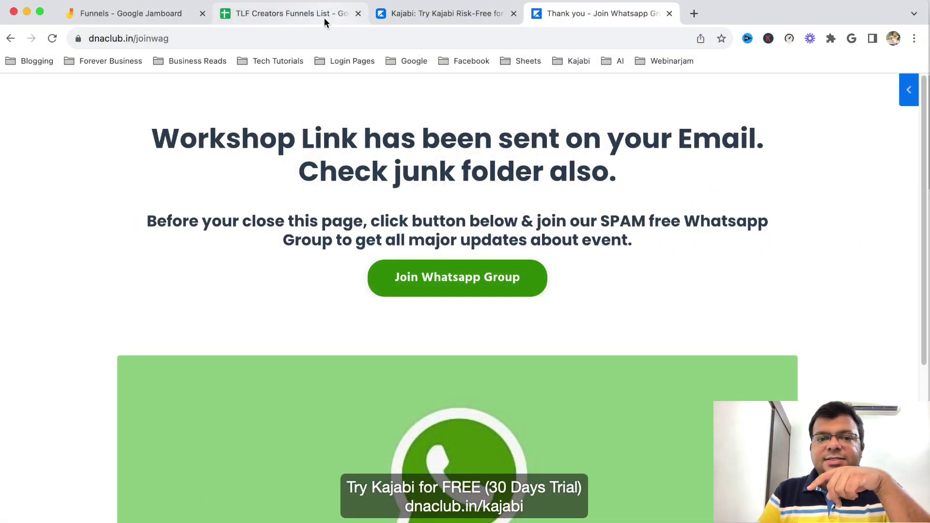
In the TLF Creators Funnels List, highlight rows 120–138 and column J codes tlf131 and tlf132
click(324, 15)
drag(79, 206, 536, 450)
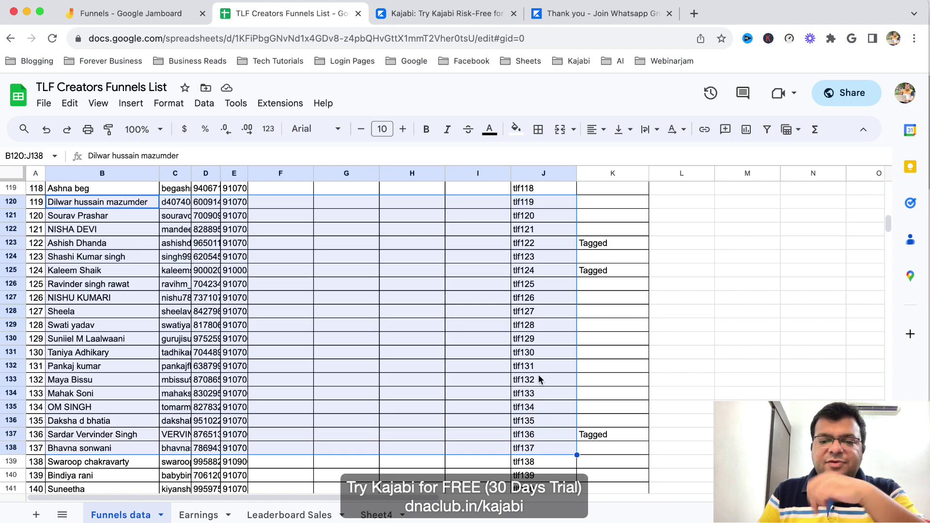
click(545, 370)
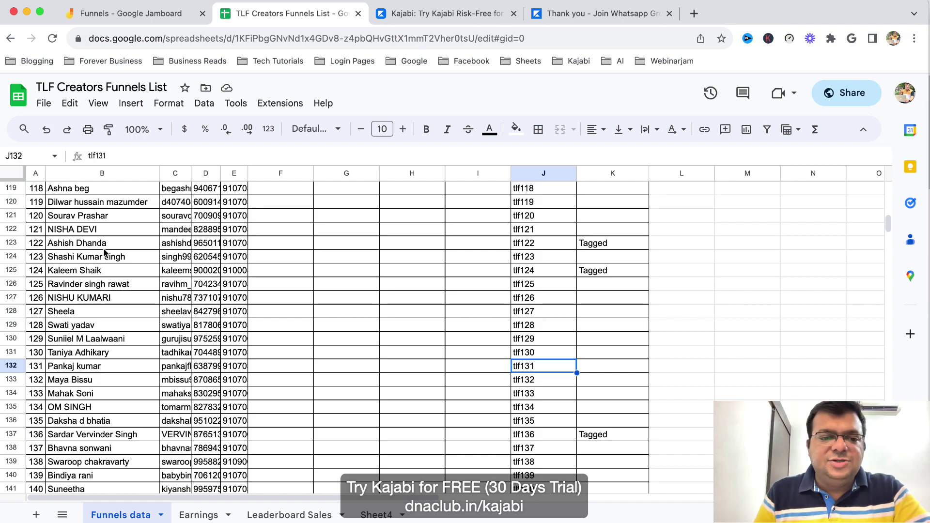
drag(543, 192, 540, 410)
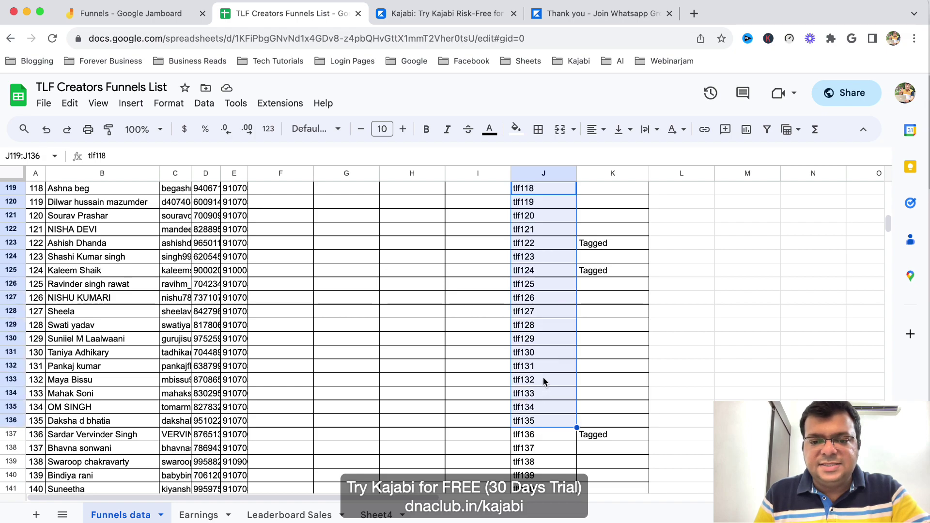
click(545, 383)
click(70, 383)
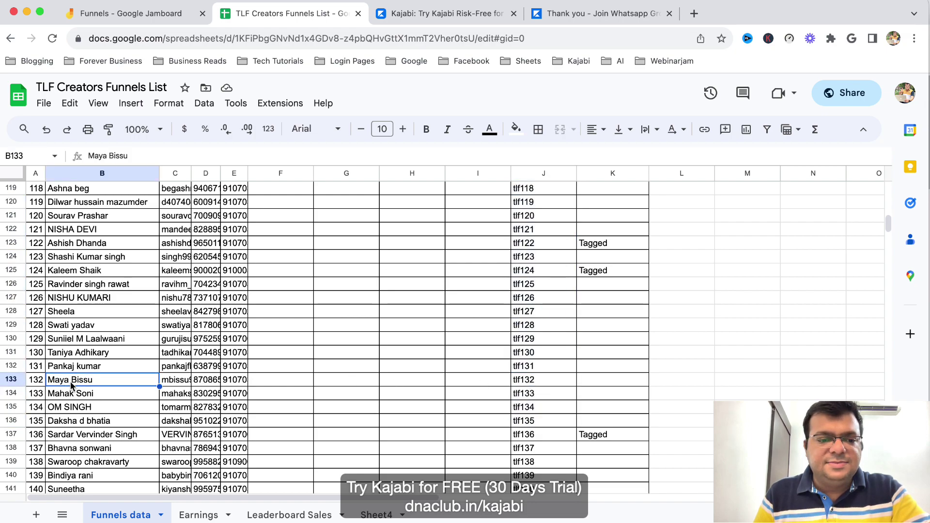
Load dnaclub.in/tlf132 in the webinar tab
click(623, 16)
click(572, 37)
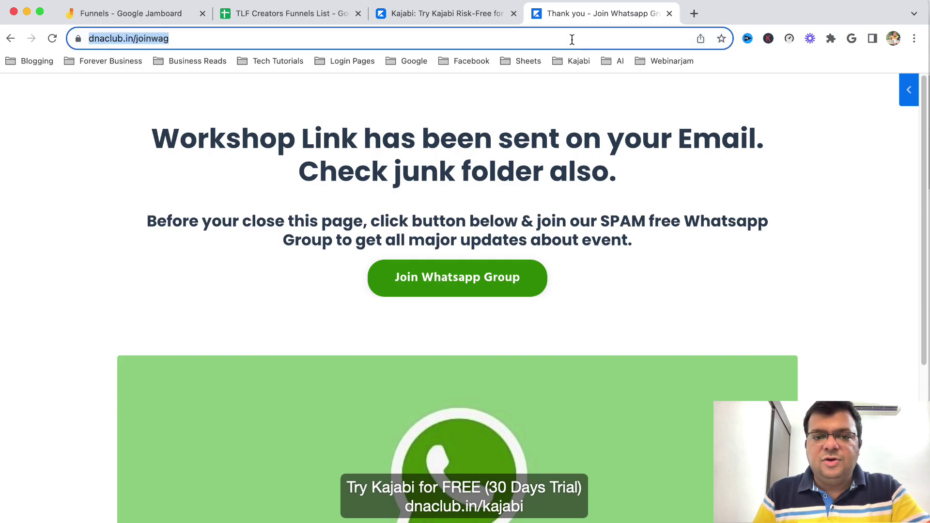
text(dnaclub.in/partne)
key(BackSpace)
key(BackSpace)
key(BackSpace)
key(BackSpace)
key(BackSpace)
key(BackSpace)
text(tlf132)
key(Return)
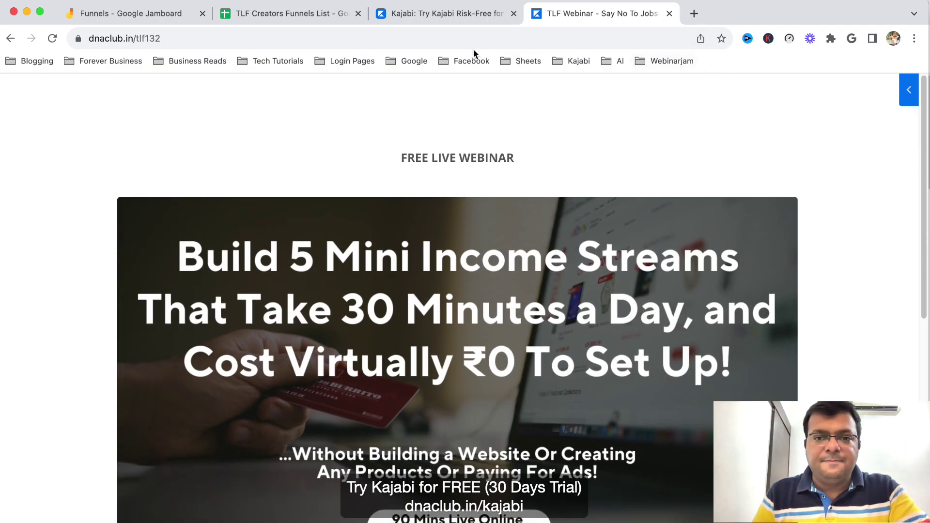
Load dnaclub.in/tlf1, then open Kajabi's Forms admin page from the bookmarks bar
click(500, 37)
key(BackSpace)
key(BackSpace)
key(BackSpace)
text(1)
key(Return)
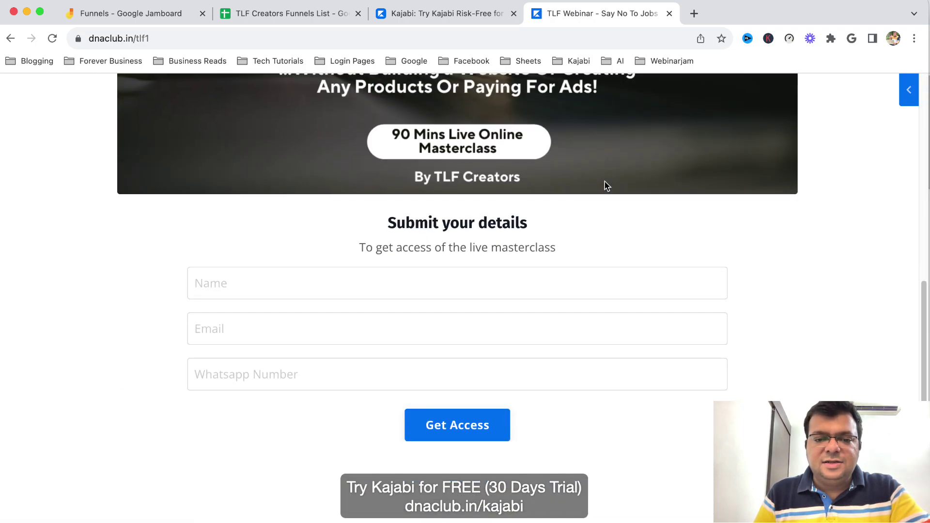
scroll(604, 185, down, 1)
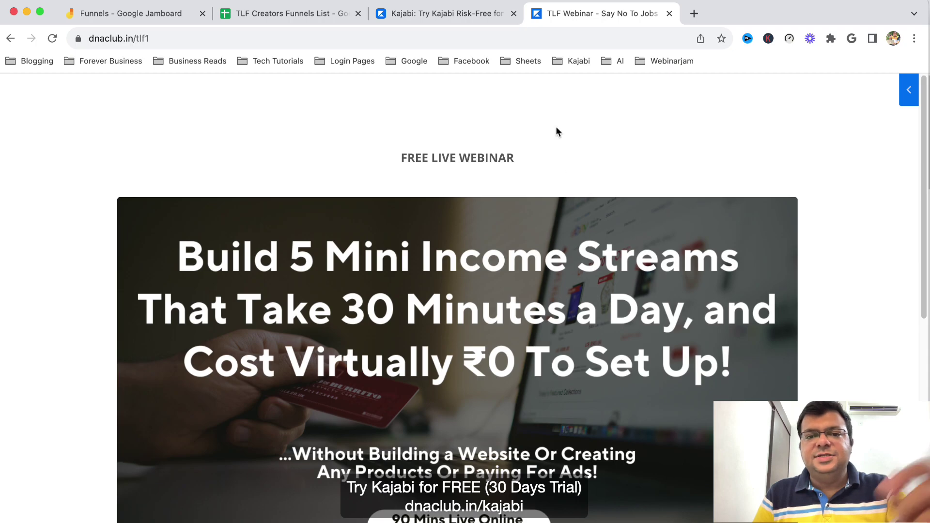
click(578, 62)
click(615, 208)
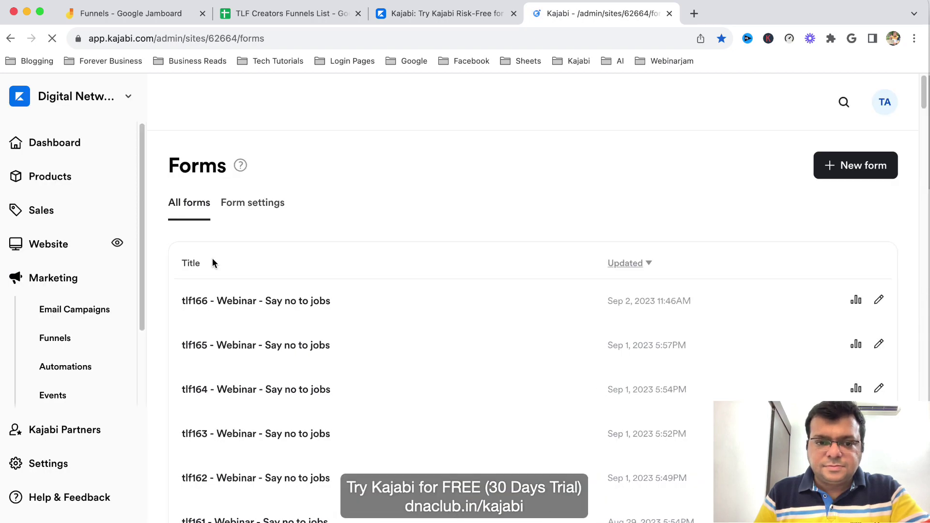
Search the Forms list for 'tlf1' and 'tlf5', then open 'tlf1 - Webinar - Say no to jobs'
key(ctrl+f)
text(t)
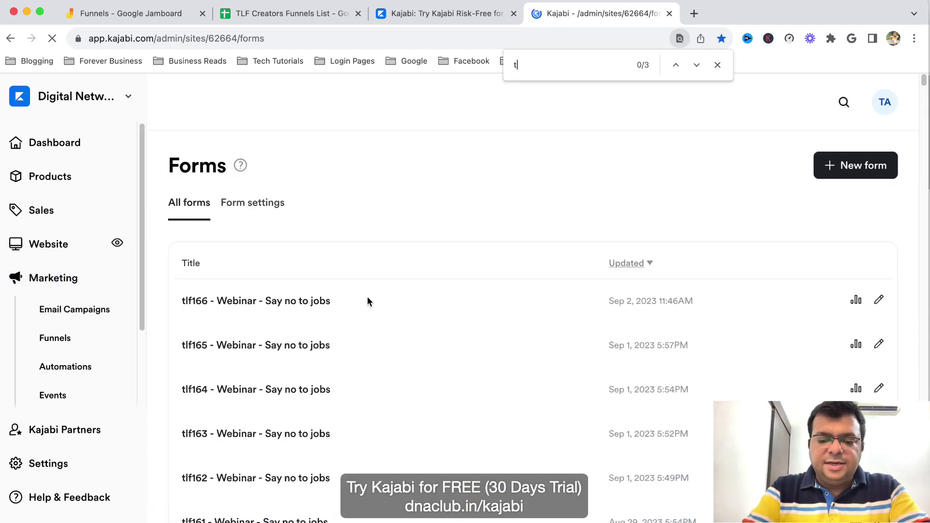
text(lf1)
key(Return)
key(Return)
key(Return)
key(Return)
key(Return)
key(Return)
key(Return)
key(Return)
key(Return)
key(Return)
key(Return)
key(Return)
key(Return)
scroll(397, 330, down, 15)
scroll(398, 330, down, 10)
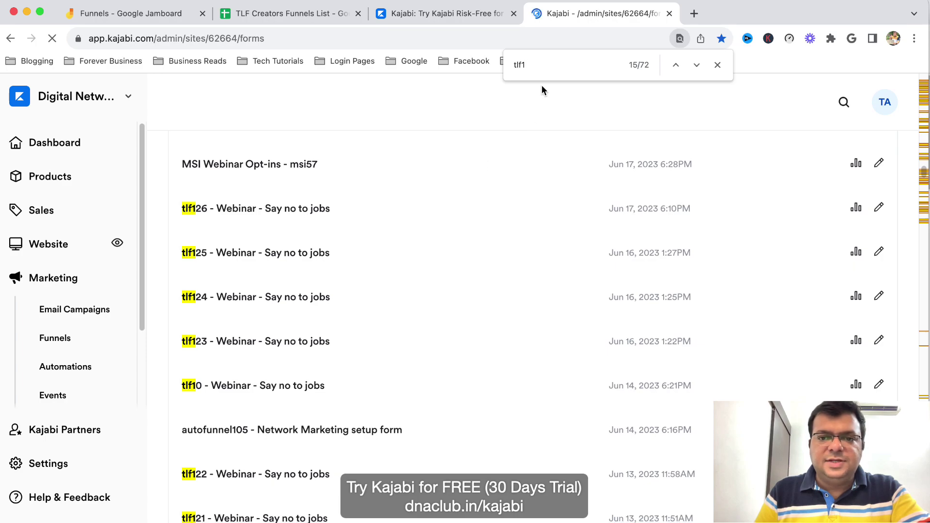
key(BackSpace)
text(5)
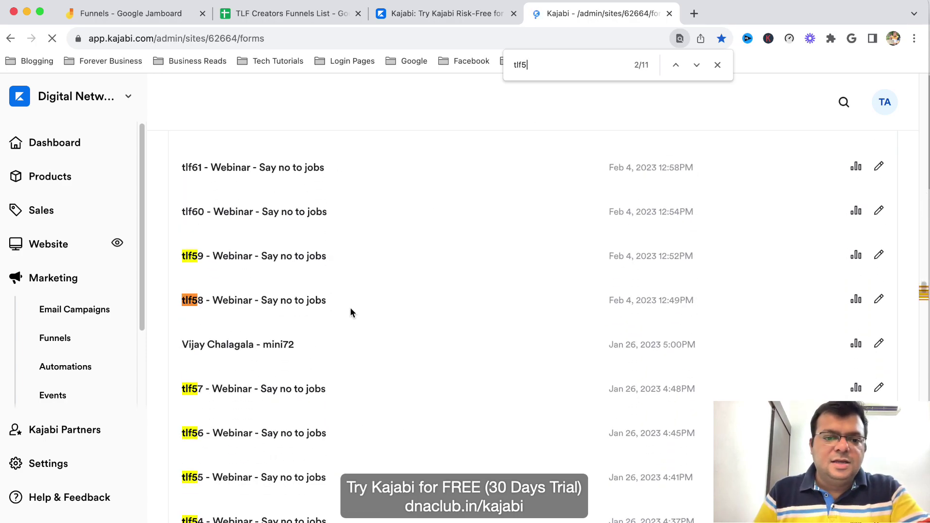
scroll(314, 359, down, 20)
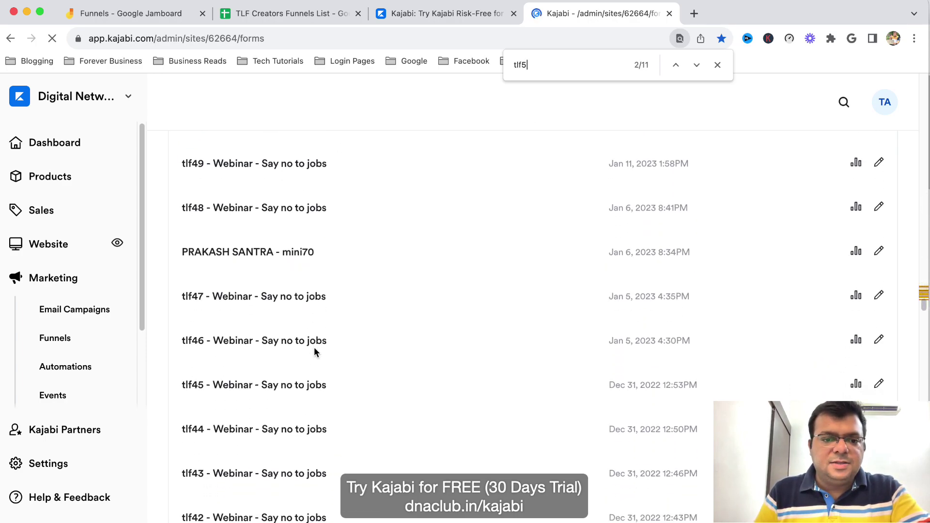
scroll(315, 352, down, 20)
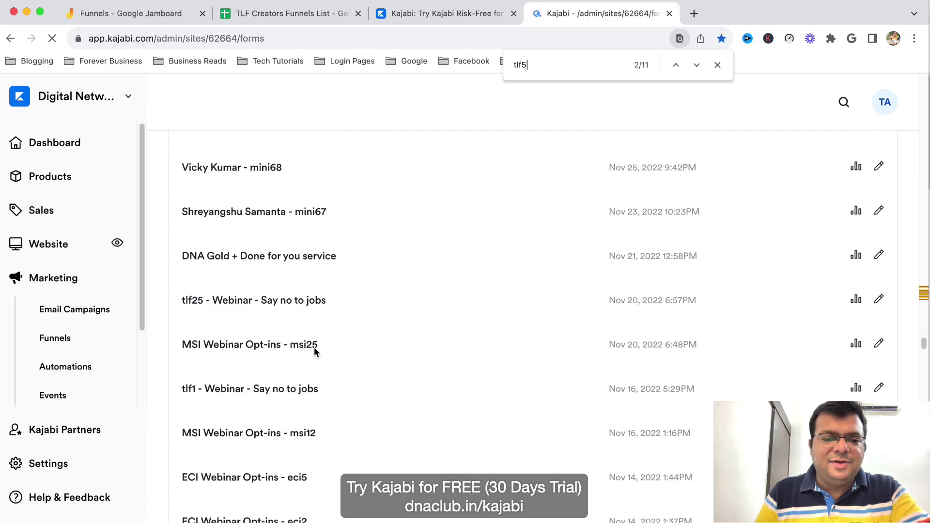
scroll(314, 351, up, 10)
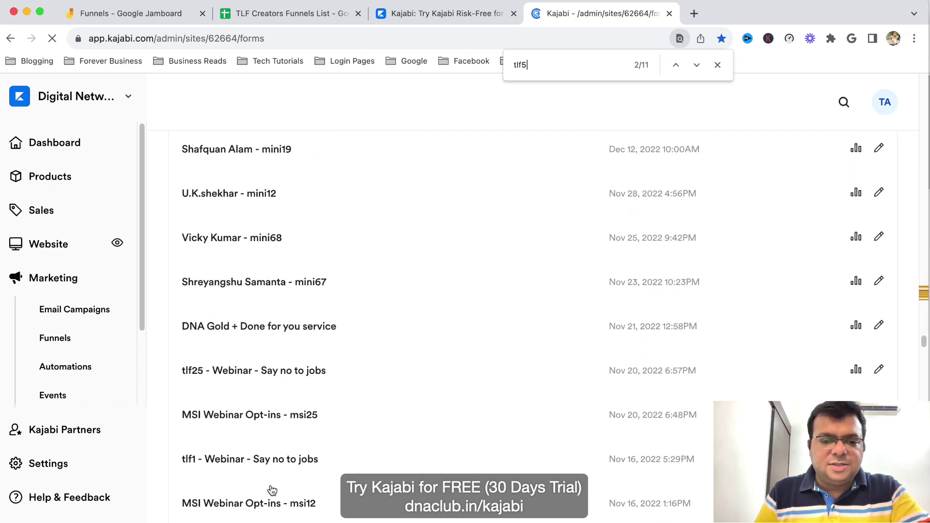
click(240, 466)
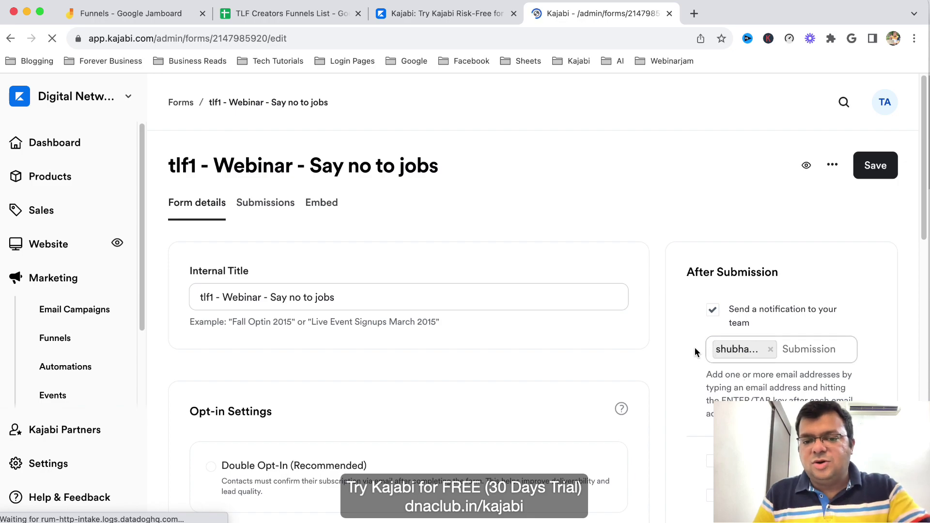
Scroll through the tlf1 form's Automations table, then switch to the TLF Creators Funnels List spreadsheet
scroll(660, 329, down, 10)
scroll(513, 343, down, 3)
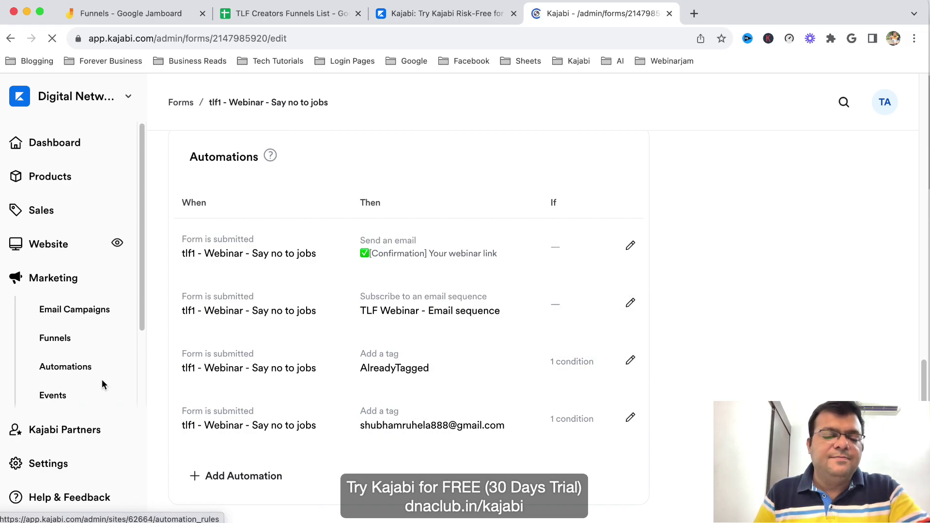
scroll(95, 348, down, 3)
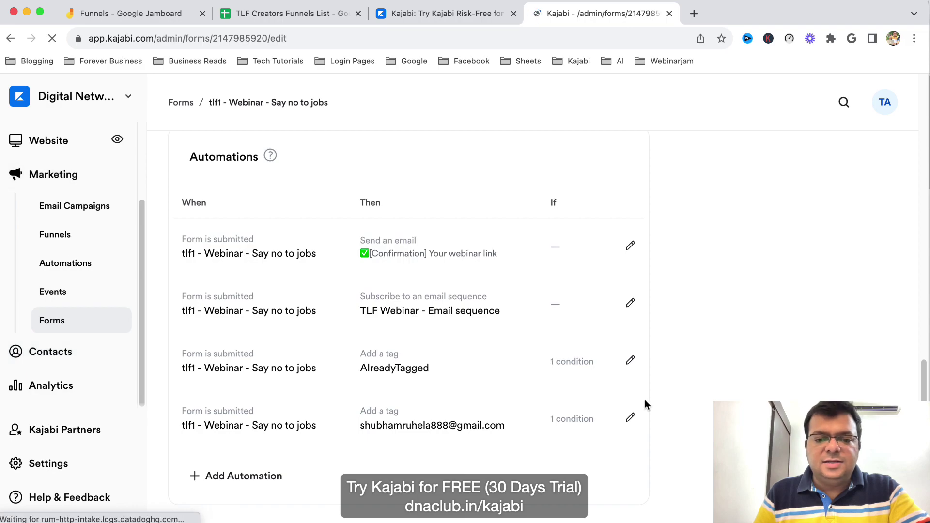
scroll(725, 317, up, 1)
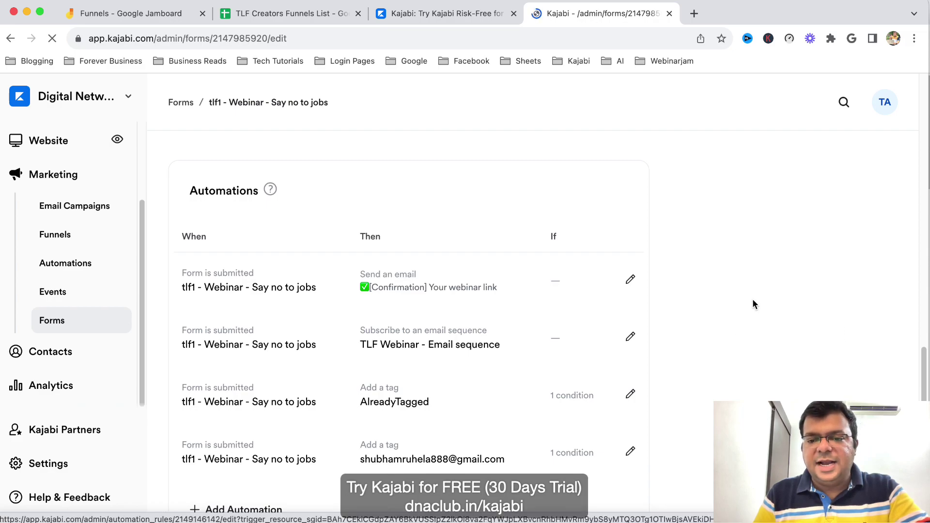
scroll(752, 299, up, 10)
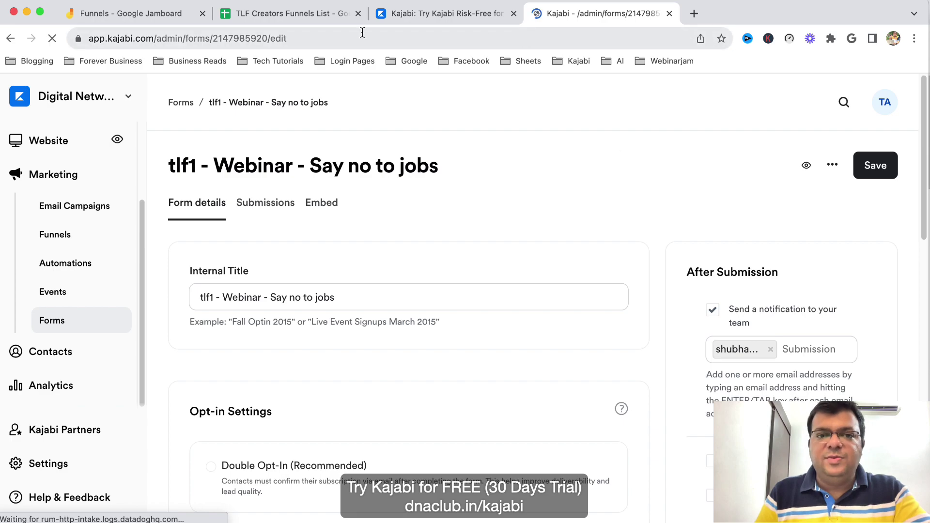
click(283, 15)
Select the sign-up names in column B through row 130, then return to the tlf1 form's automations
click(104, 368)
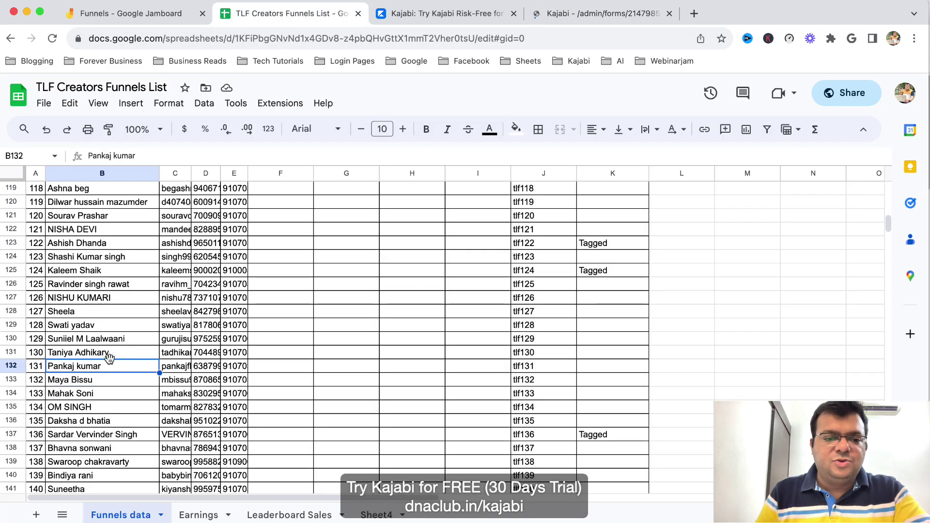
click(118, 330)
drag(95, 195, 103, 342)
click(103, 339)
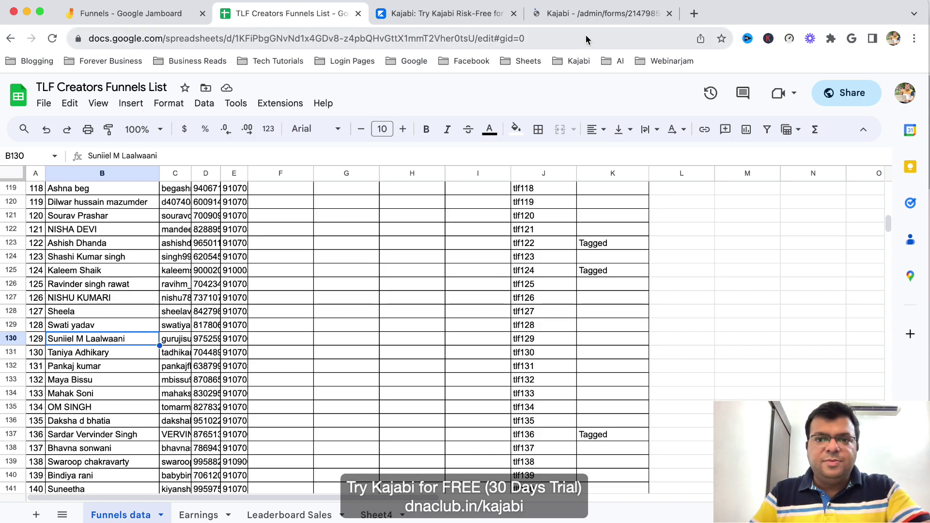
click(596, 13)
scroll(554, 278, down, 15)
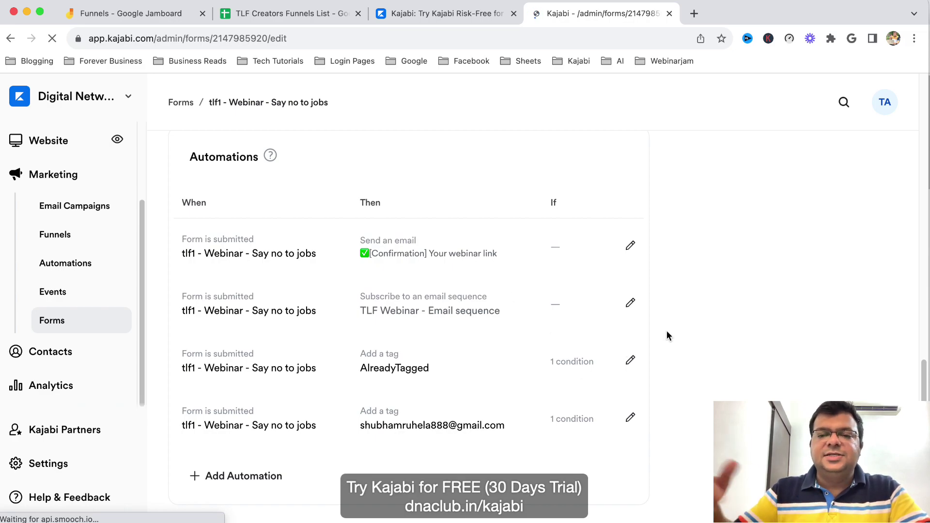
Scroll through the 8-email TLF Webinar sequence, then switch back to the Funnels Jamboard board
scroll(485, 350, down, 14)
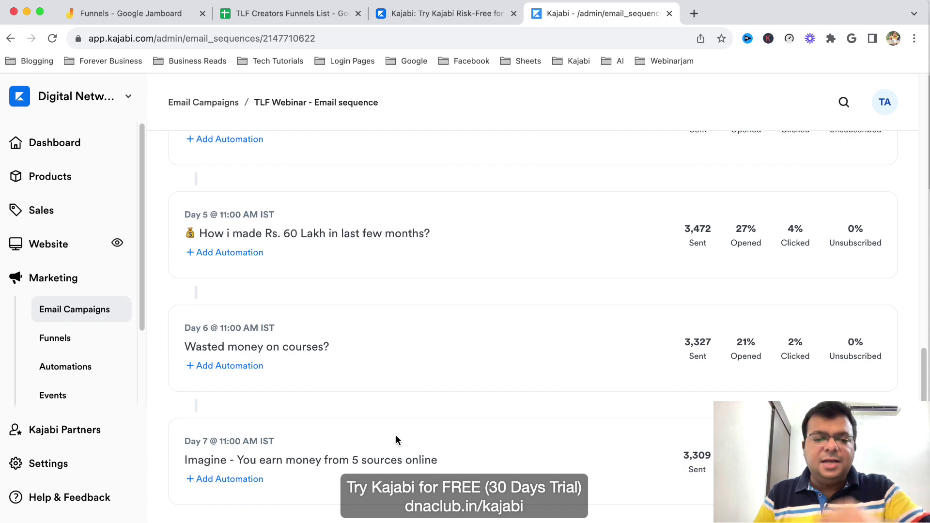
scroll(422, 441, up, 14)
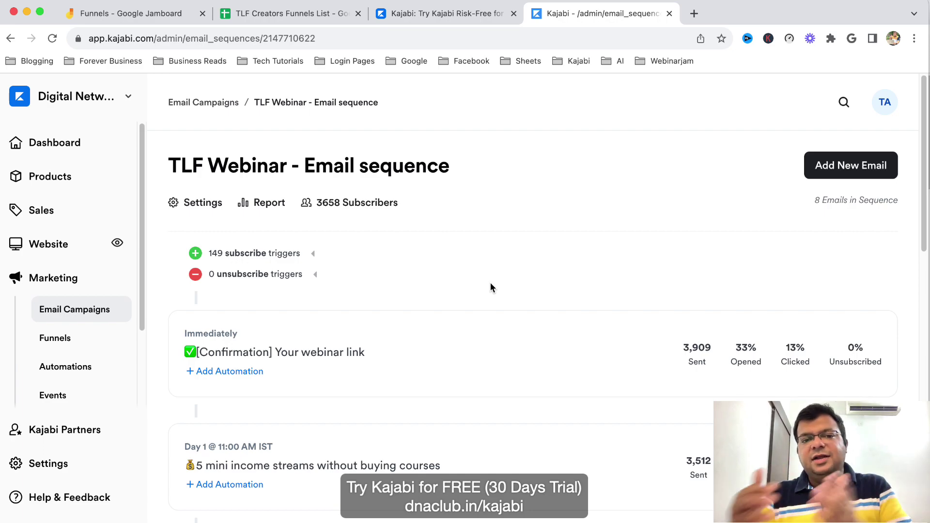
click(145, 13)
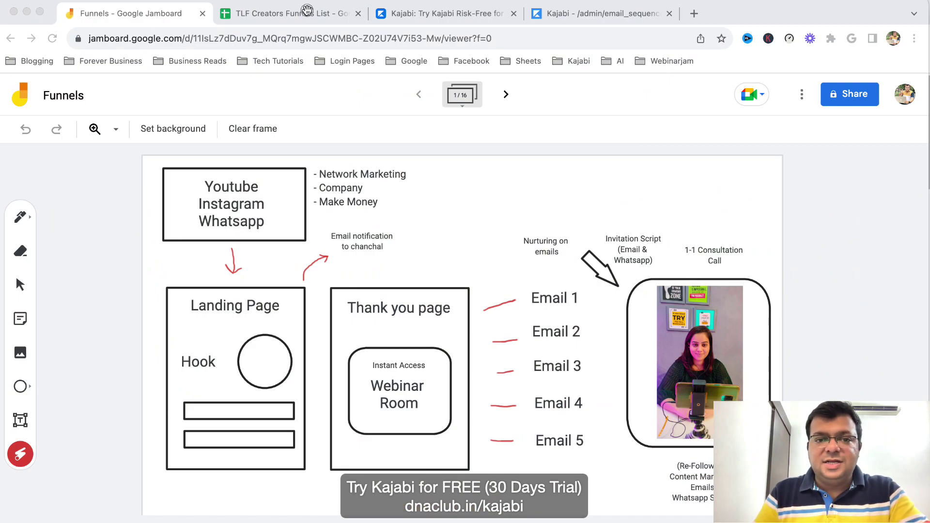
Select cell H130 in the funnels spreadsheet, then return to Kajabi's TLF Webinar email sequence
click(296, 13)
click(401, 339)
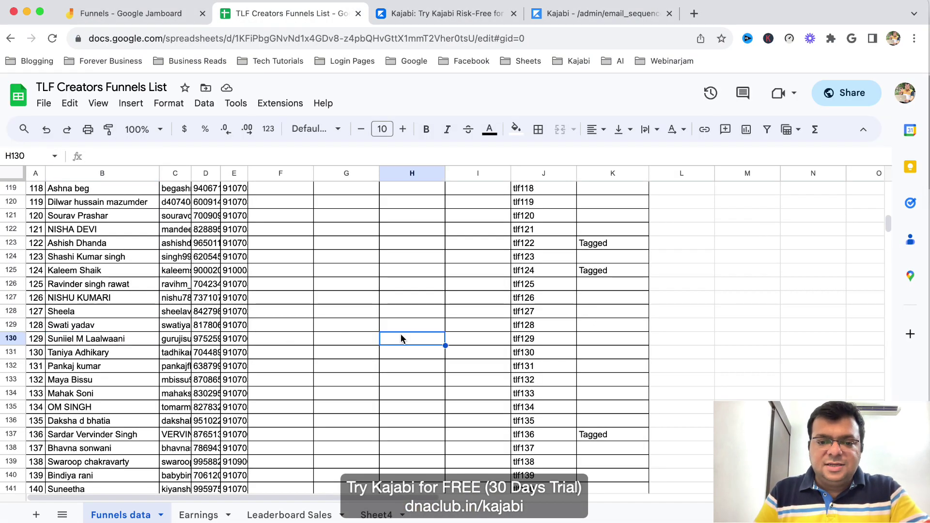
click(597, 13)
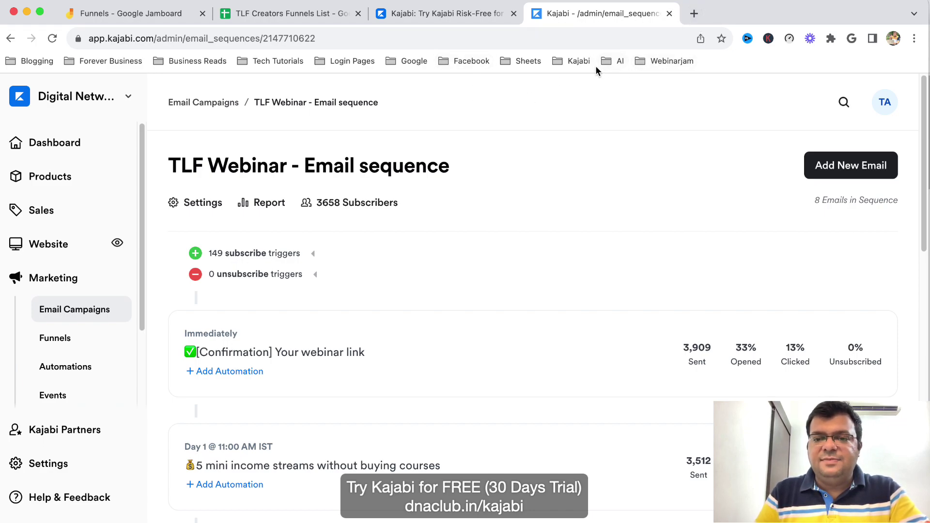
Go to Kajabi Products from the bookmarks and open the TLFCreators Training Program course
click(582, 61)
click(612, 154)
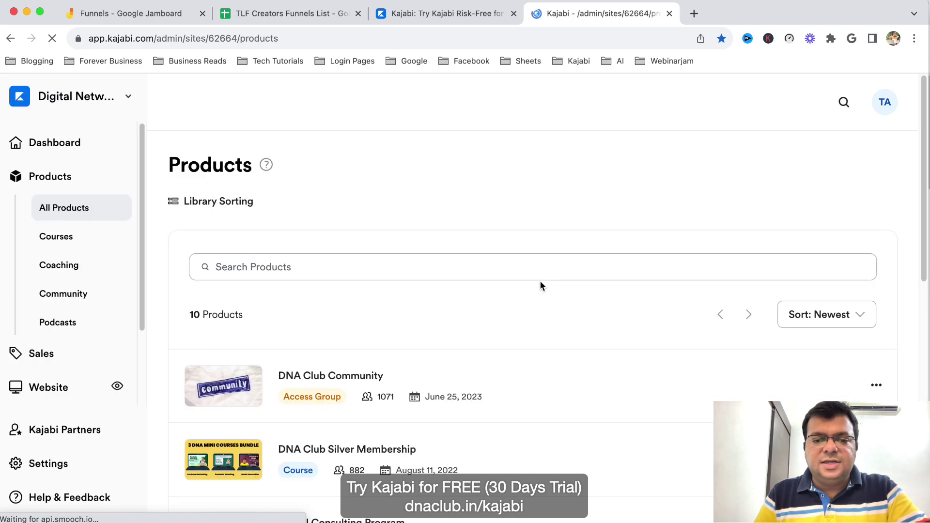
scroll(353, 339, down, 7)
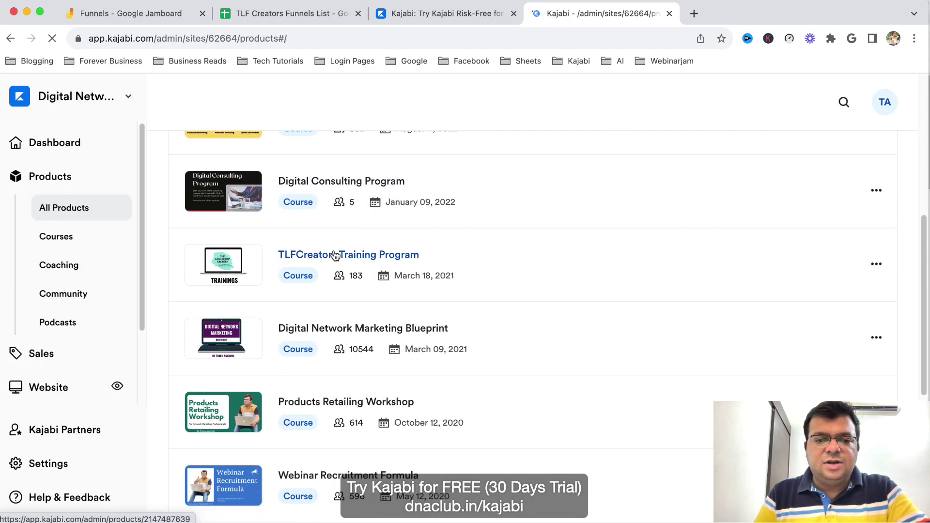
click(328, 256)
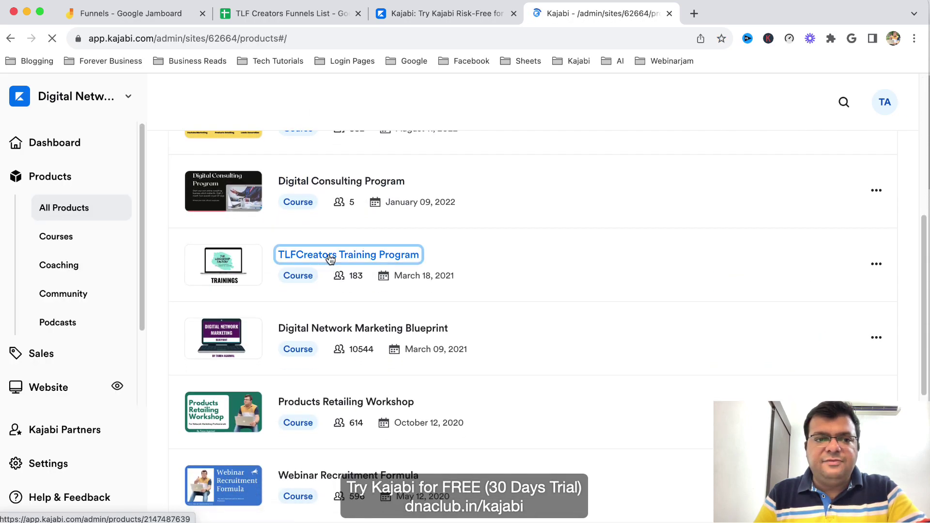
Open a new blank tab, then preview the TLFCreators Training Program as a student
click(694, 14)
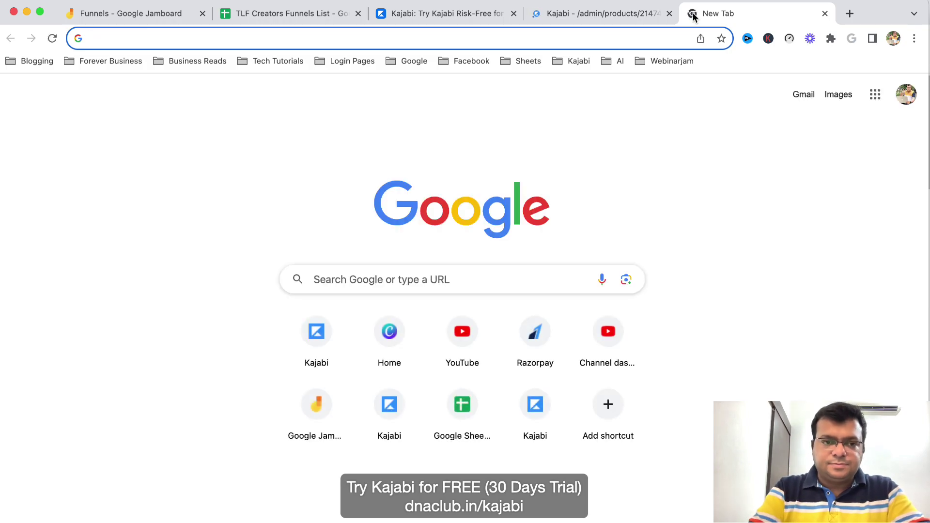
click(618, 15)
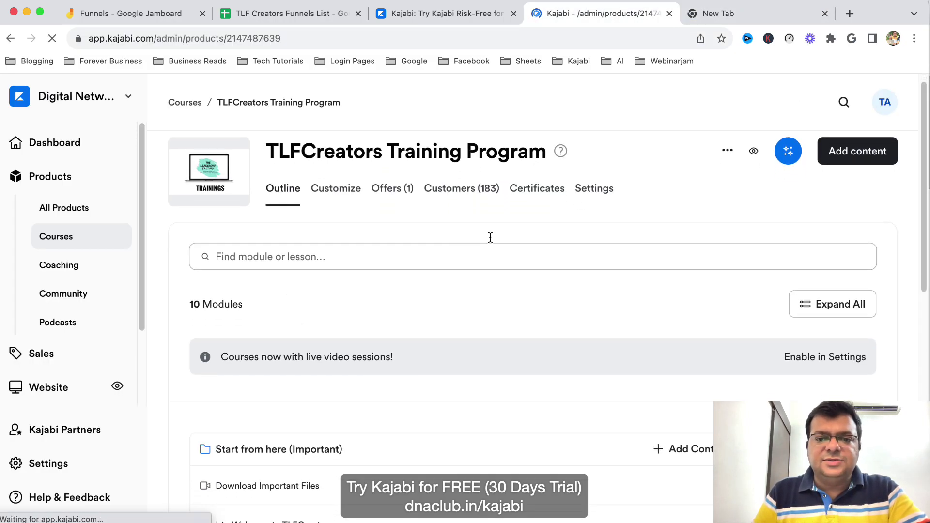
click(755, 166)
click(522, 25)
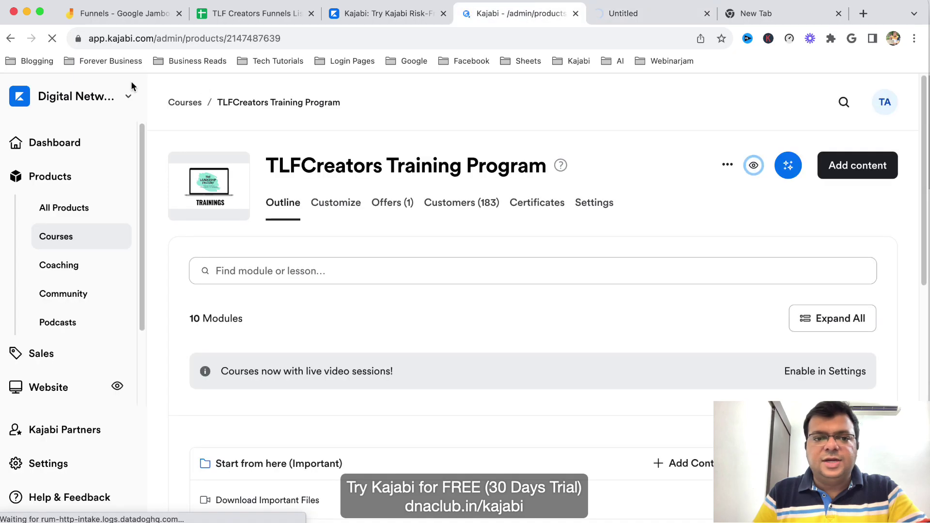
Back in All Products, open DNA Club Community, then the DNA Community member site bookmark
click(11, 42)
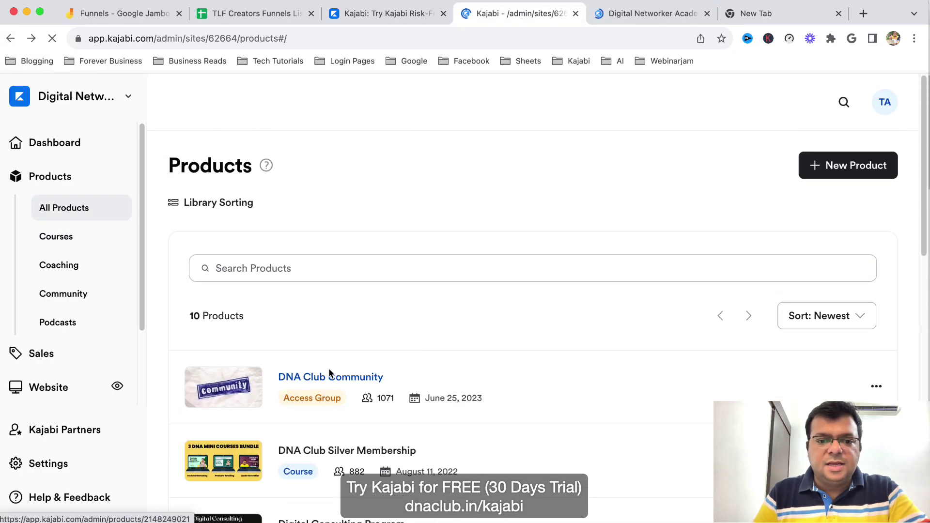
click(321, 381)
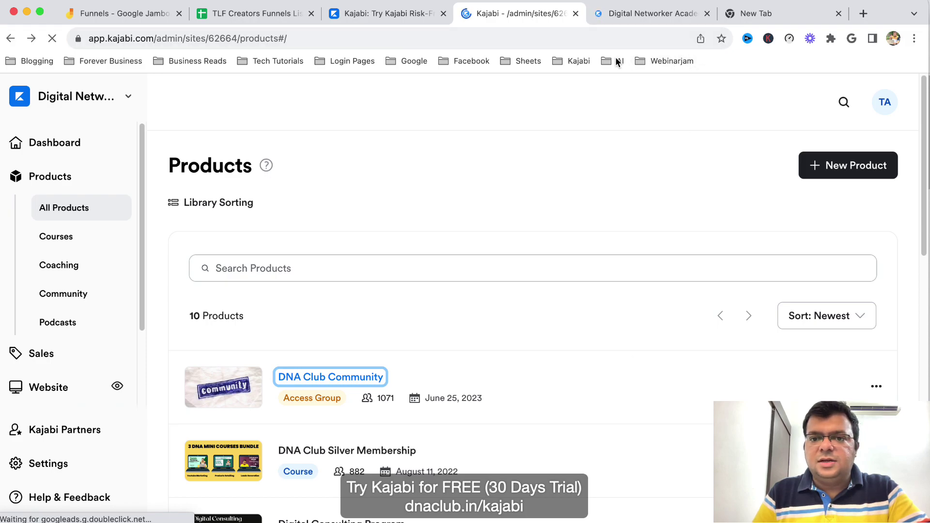
click(572, 60)
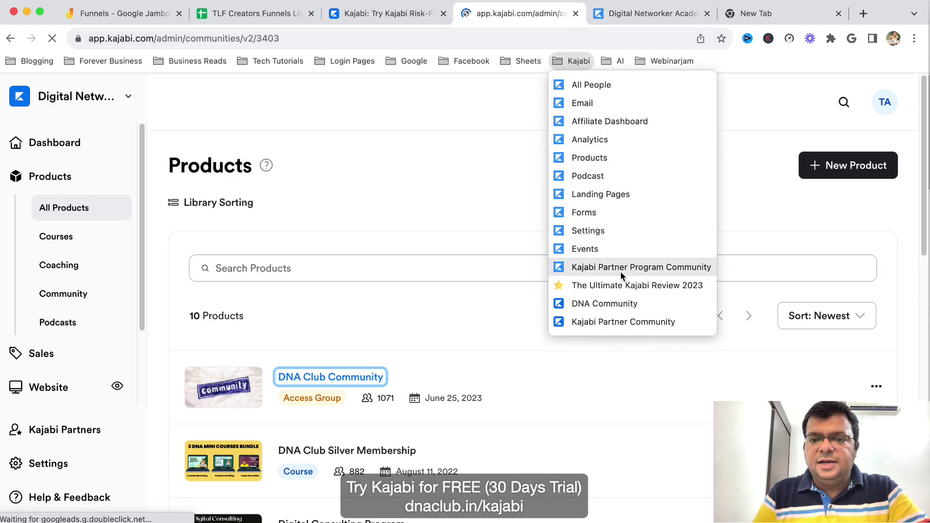
click(624, 304)
Scroll through the TLFCreators Training Program lessons, then return to DNA Club Community's Important Resources page
click(627, 19)
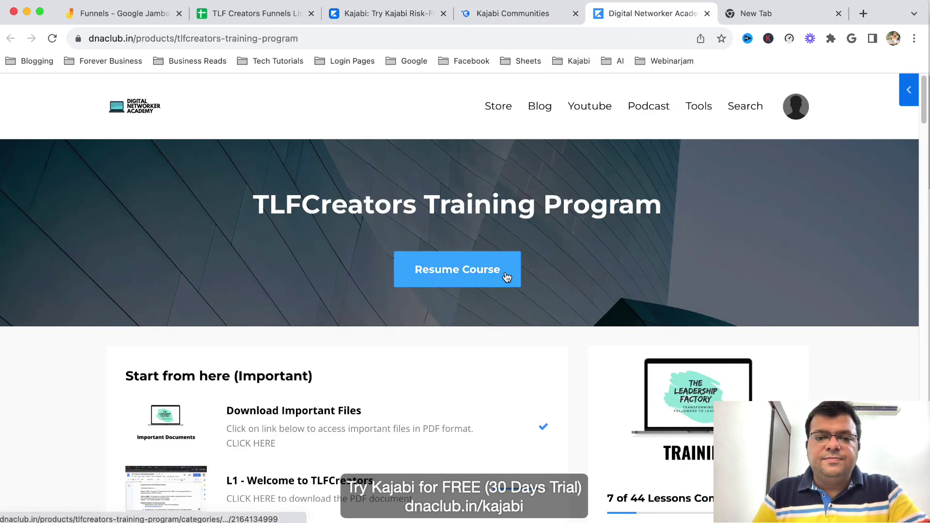
scroll(603, 368, down, 1)
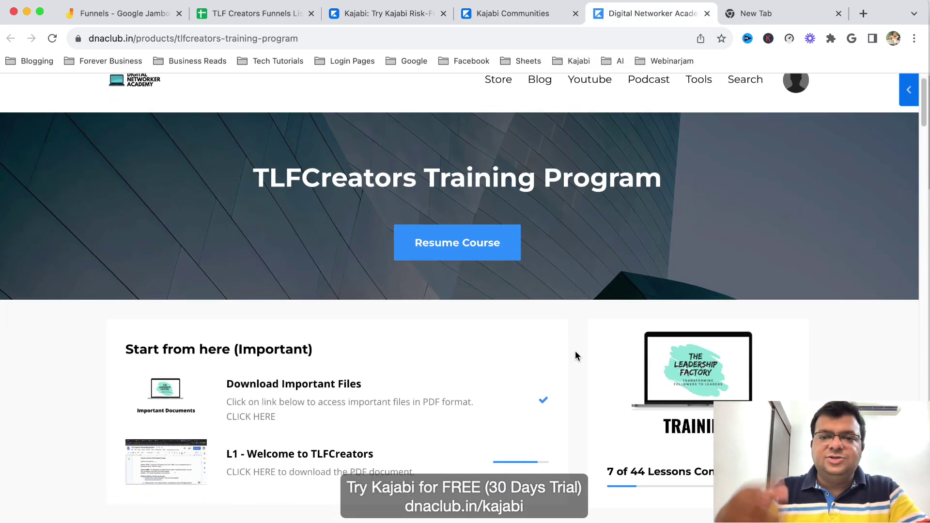
scroll(576, 356, down, 10)
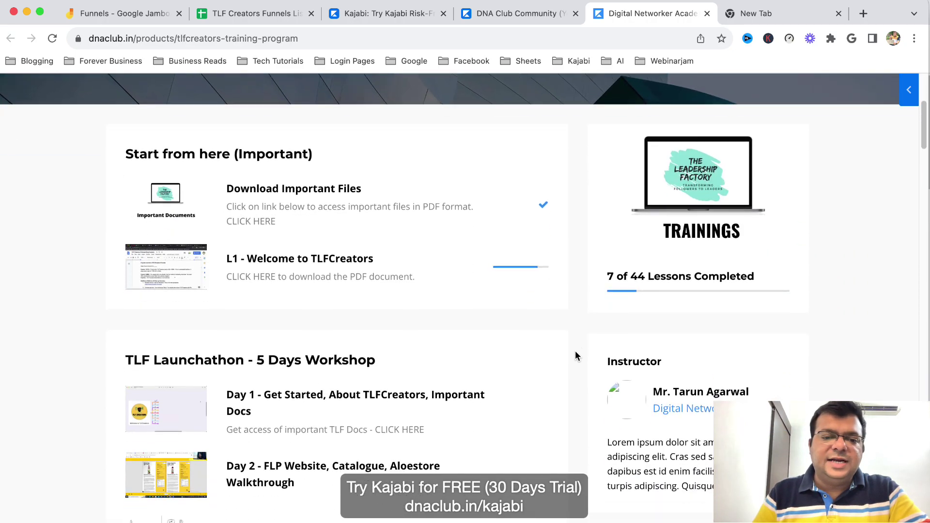
scroll(280, 221, down, 20)
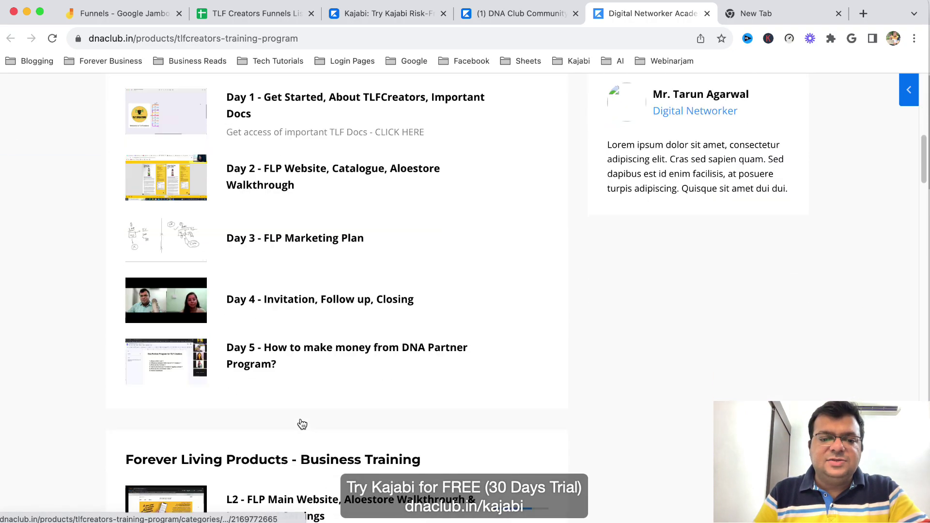
scroll(310, 340, down, 12)
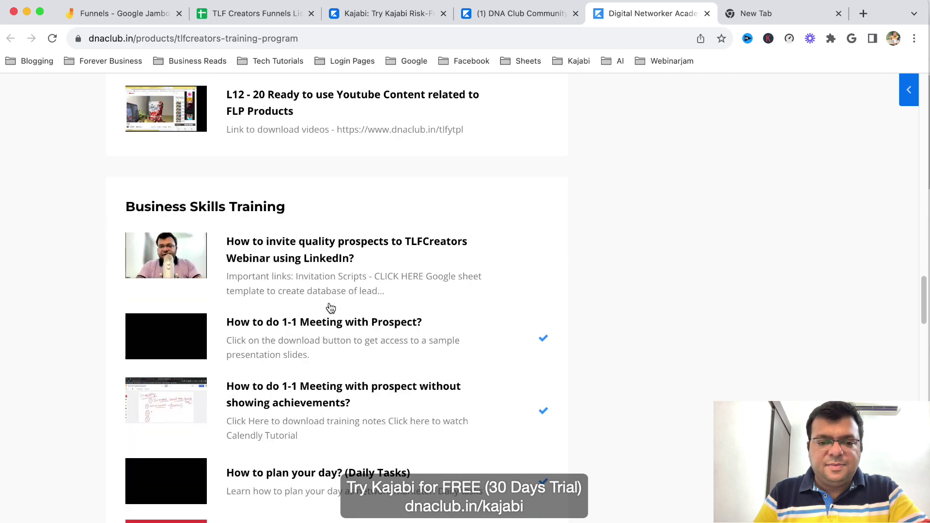
scroll(334, 339, down, 3)
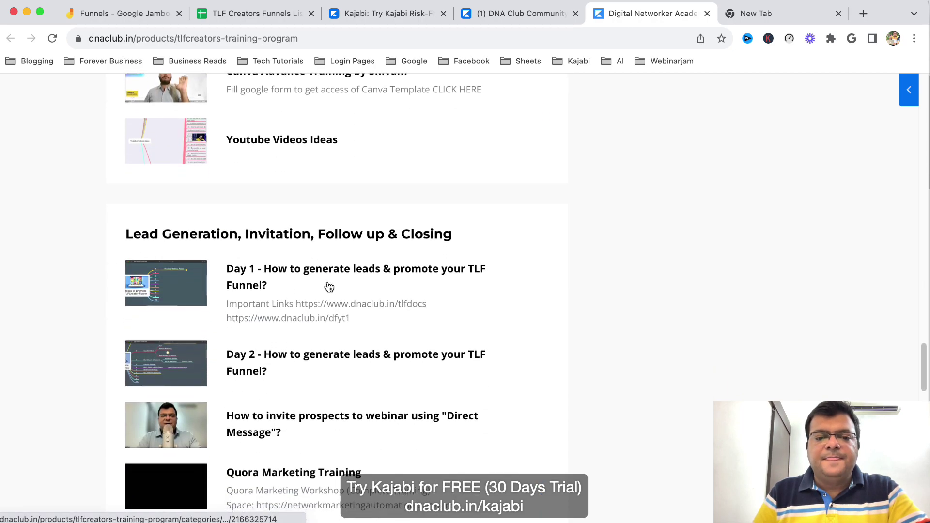
scroll(363, 295, down, 2)
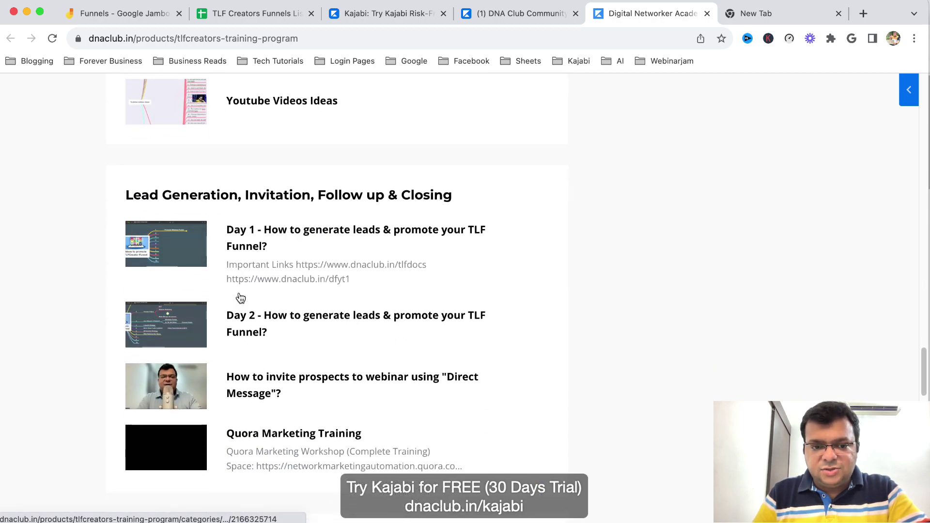
scroll(512, 362, down, 5)
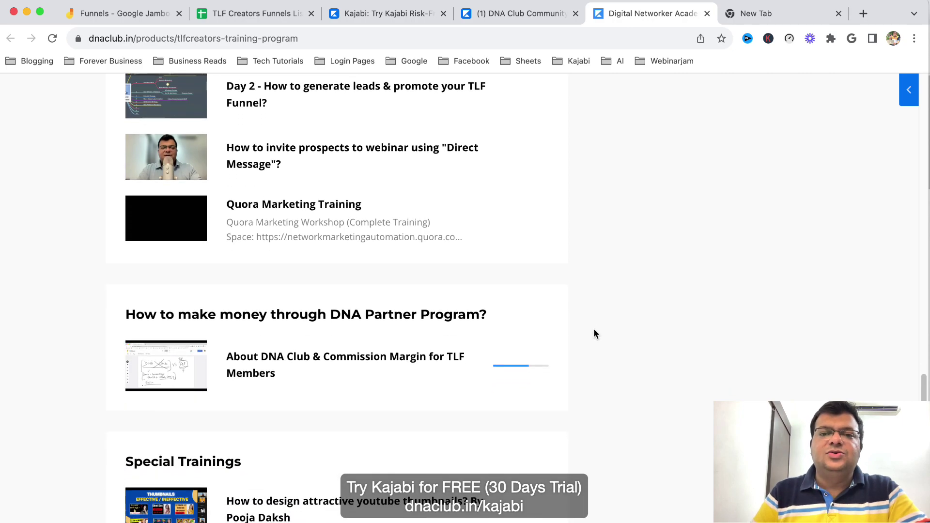
click(518, 13)
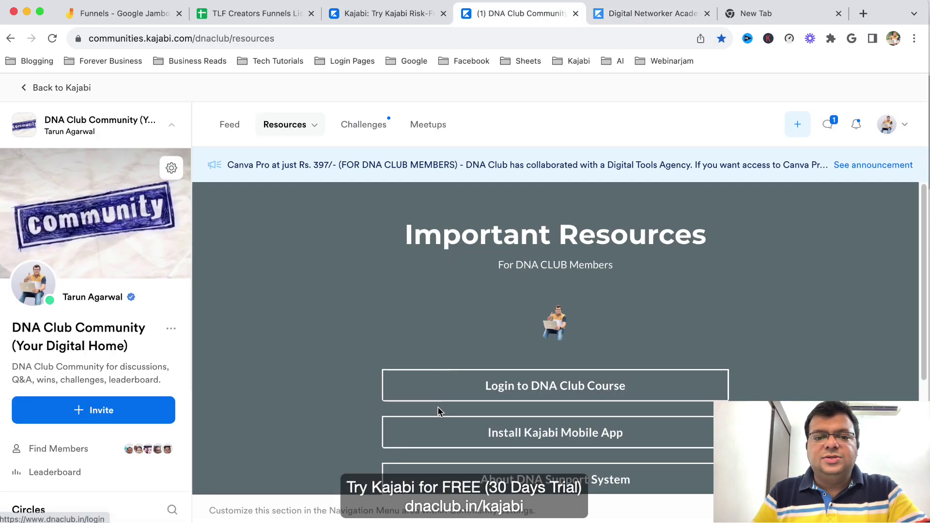
Browse the Wins and General Discussion circles of the DNA Club Community
scroll(116, 368, down, 4)
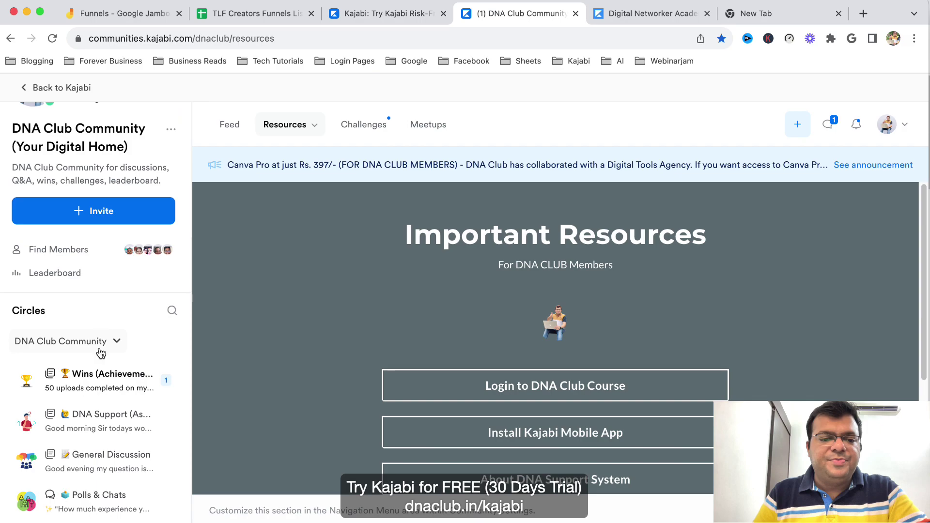
click(96, 376)
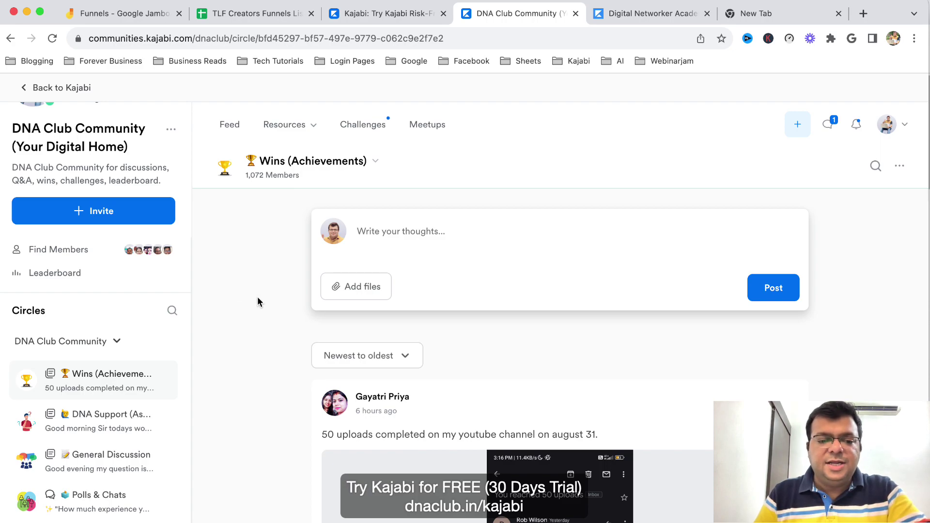
scroll(257, 302, down, 15)
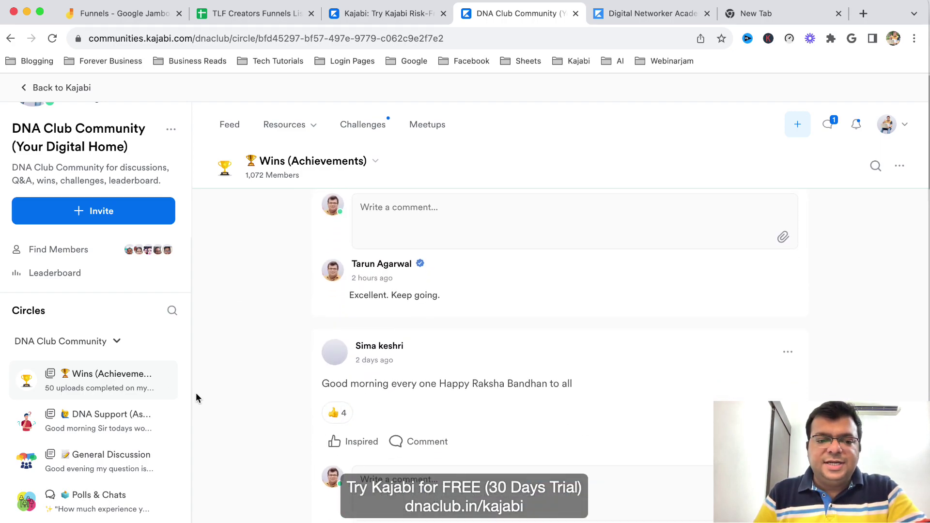
click(100, 463)
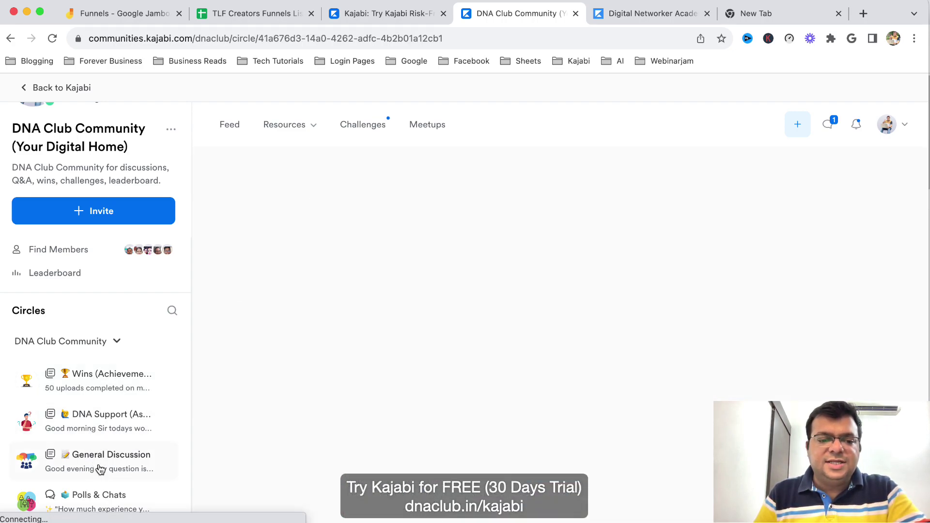
Open the Leaderboard, review the points rules, and compare Monthly with All-time rankings
click(60, 273)
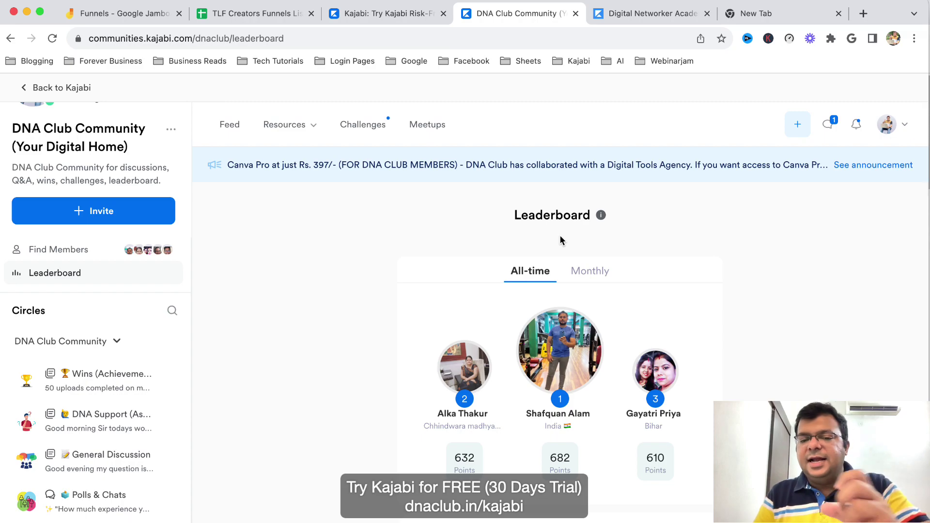
click(600, 218)
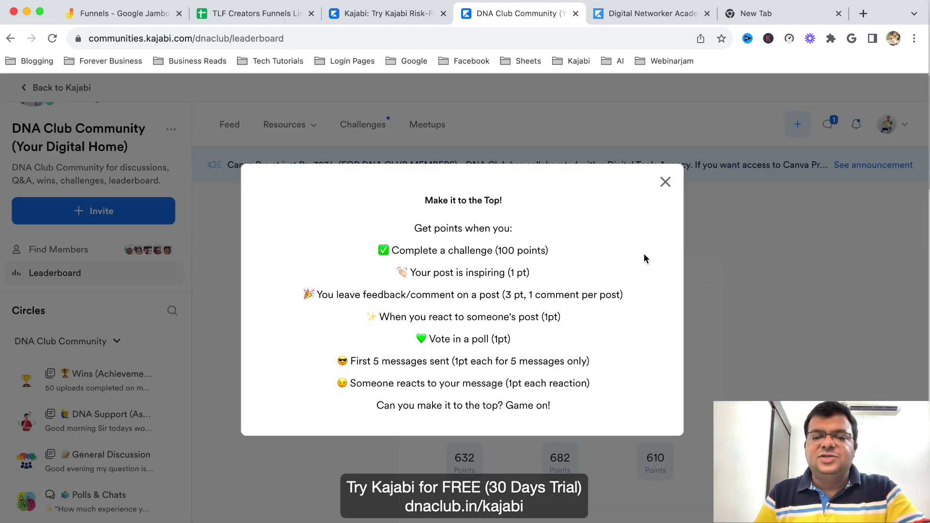
click(666, 183)
scroll(774, 321, down, 1)
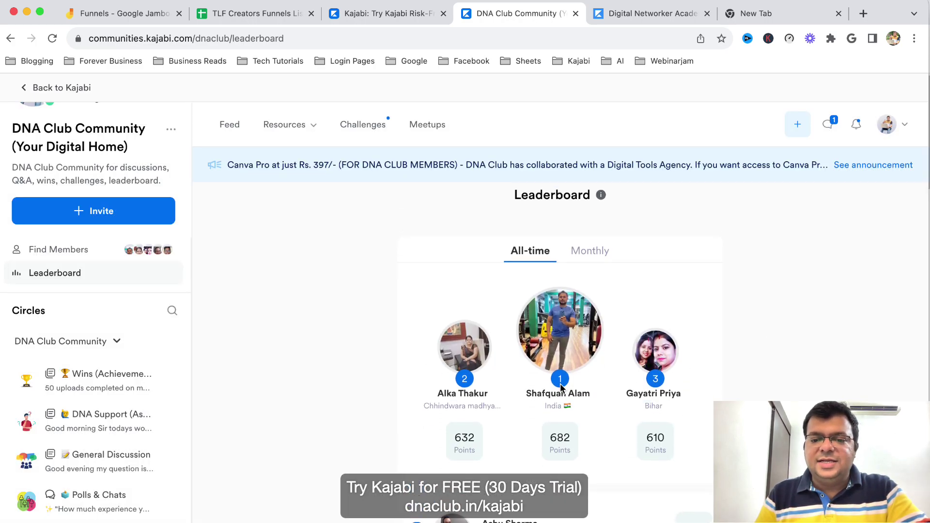
click(590, 262)
scroll(577, 286, down, 1)
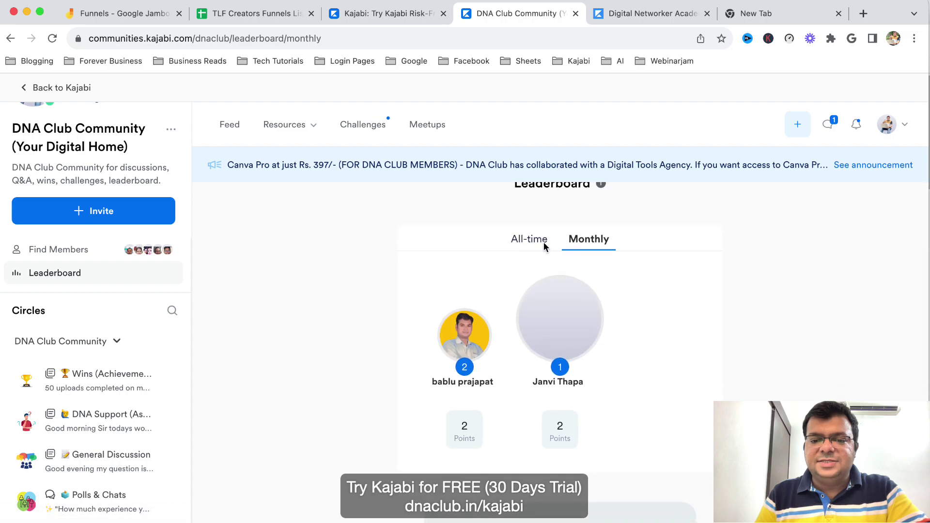
click(535, 246)
scroll(616, 370, down, 10)
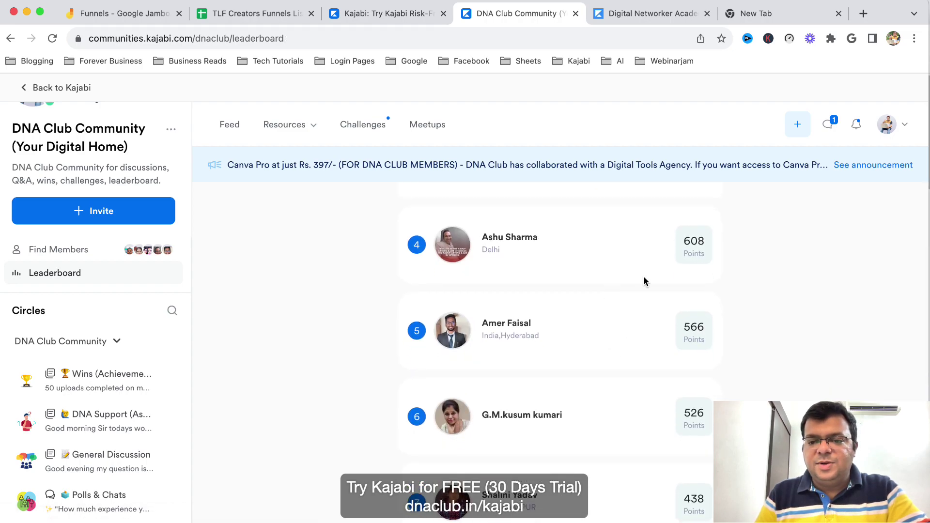
scroll(574, 301, up, 10)
click(601, 216)
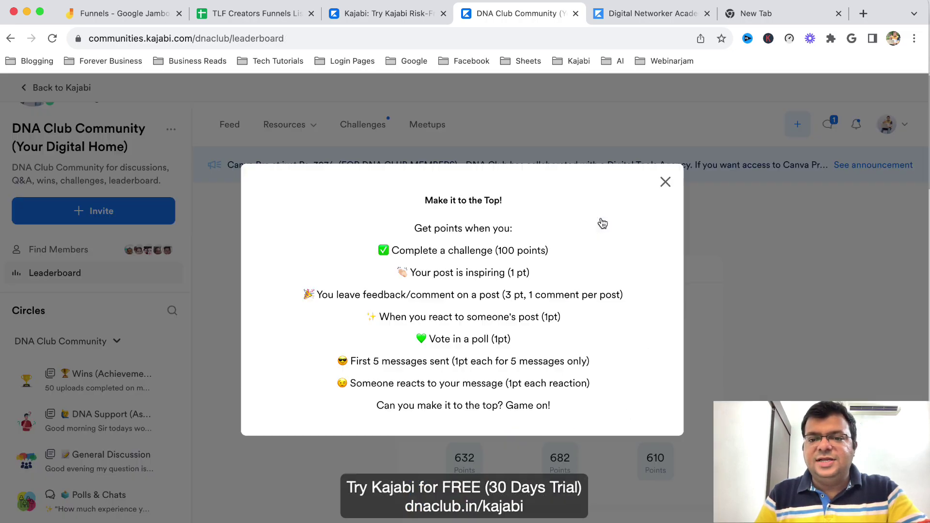
click(666, 184)
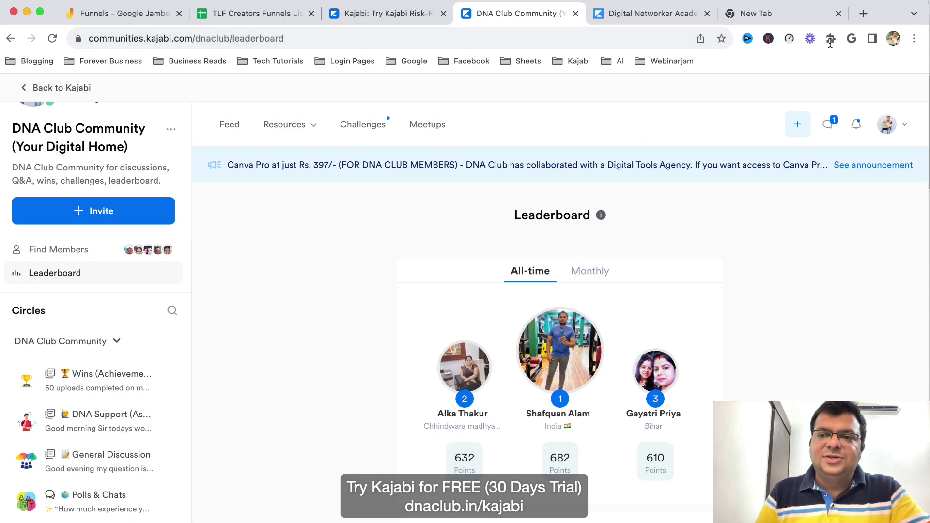
In the new tab, enter and load dnaclub.in/kajabi, replacing the mistyped 'partner' path
click(751, 13)
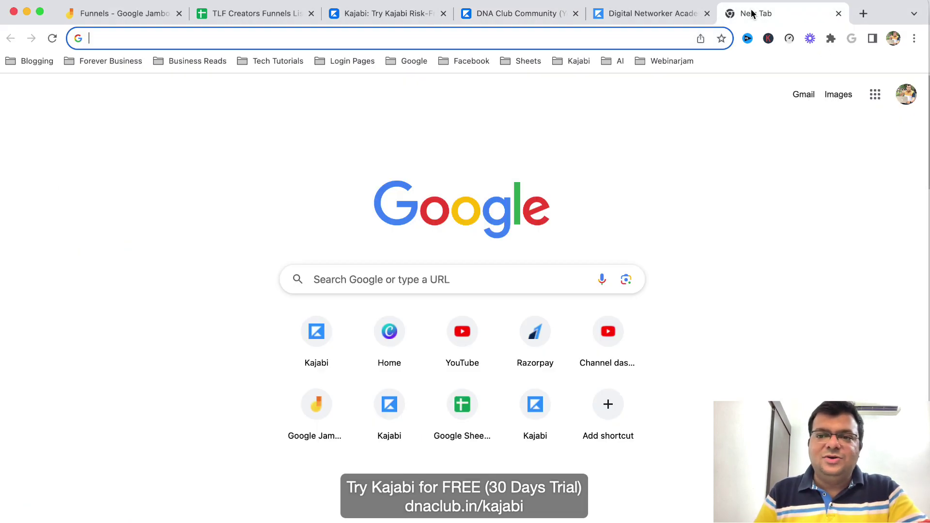
click(517, 42)
text(dnaclub.in/partner)
key(BackSpace)
key(BackSpace)
key(BackSpace)
key(BackSpace)
key(BackSpace)
key(BackSpace)
key(BackSpace)
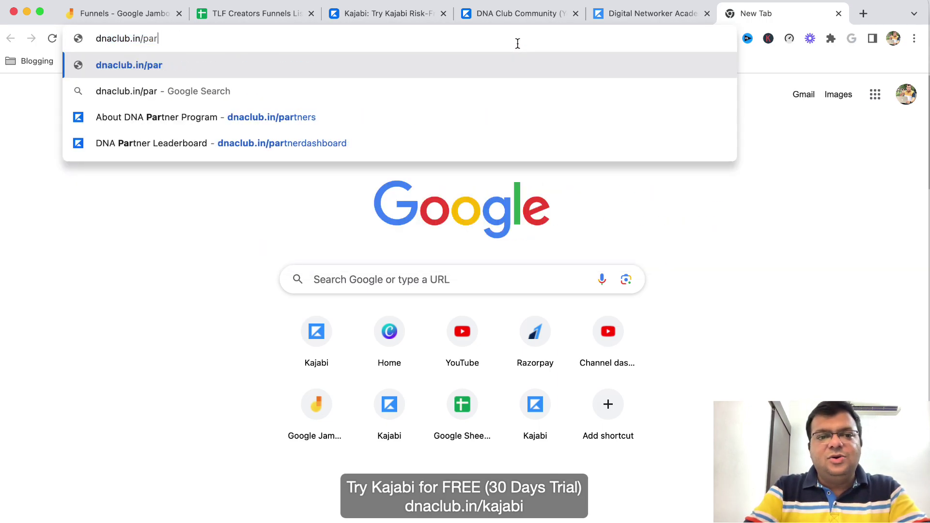
text(kajabi)
key(Return)
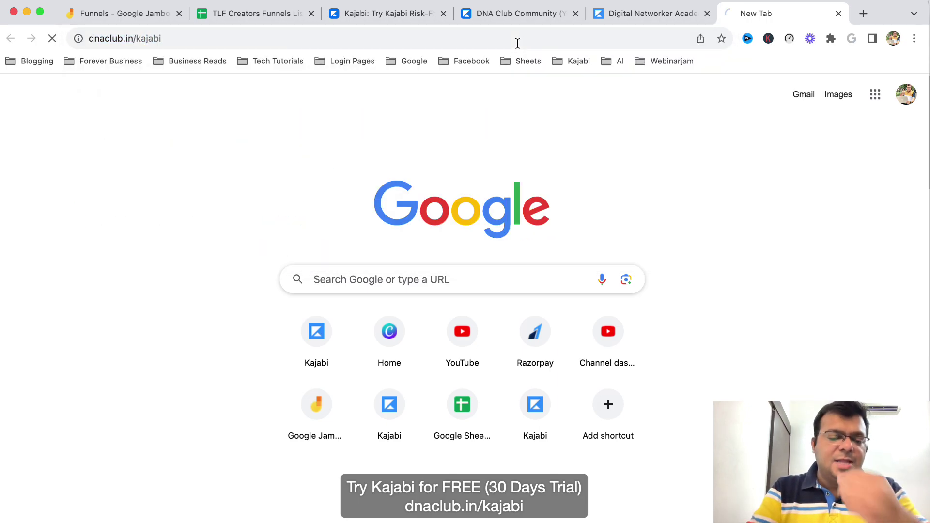